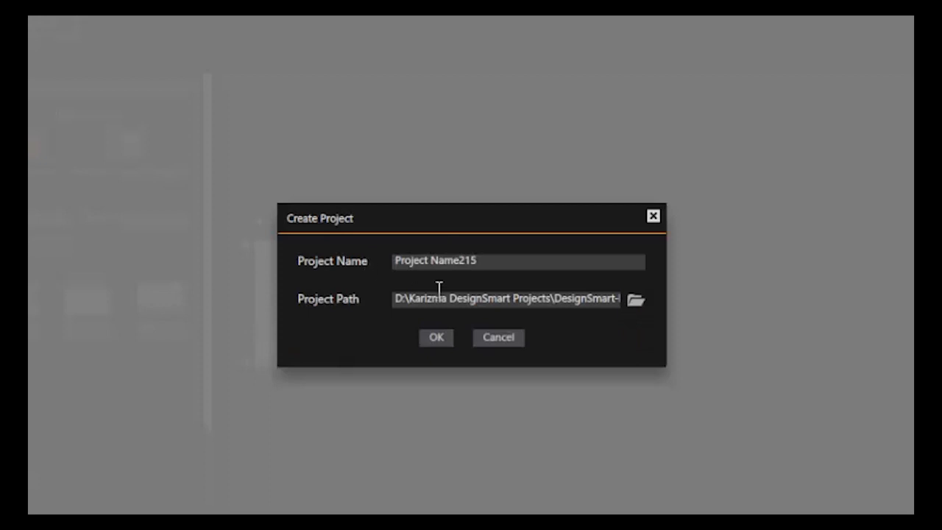
Name the new project "weeding" and create it in the default project path.
drag(490, 261, 317, 269)
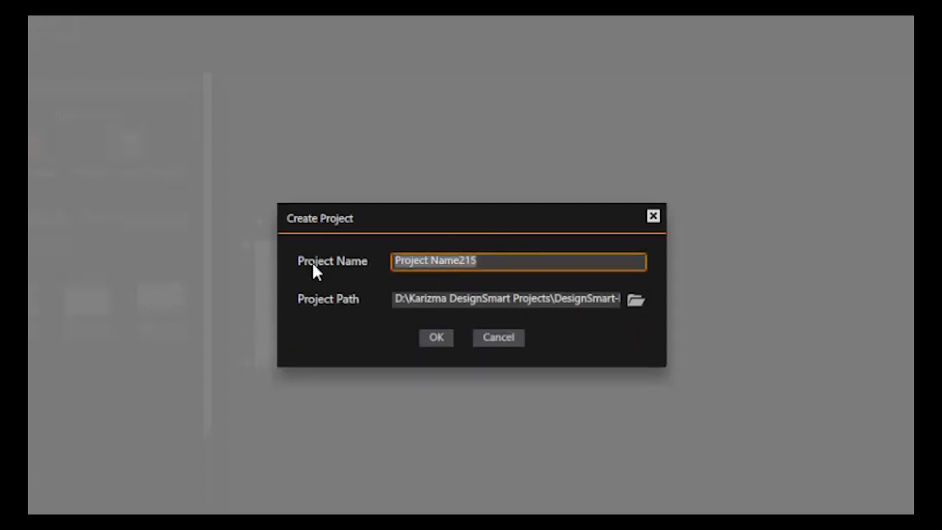
text(wee)
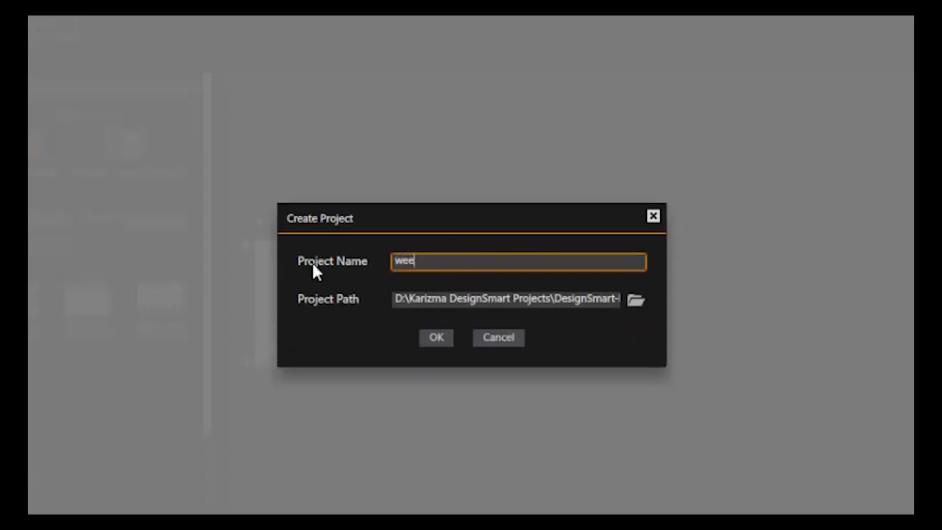
text(ding)
click(440, 337)
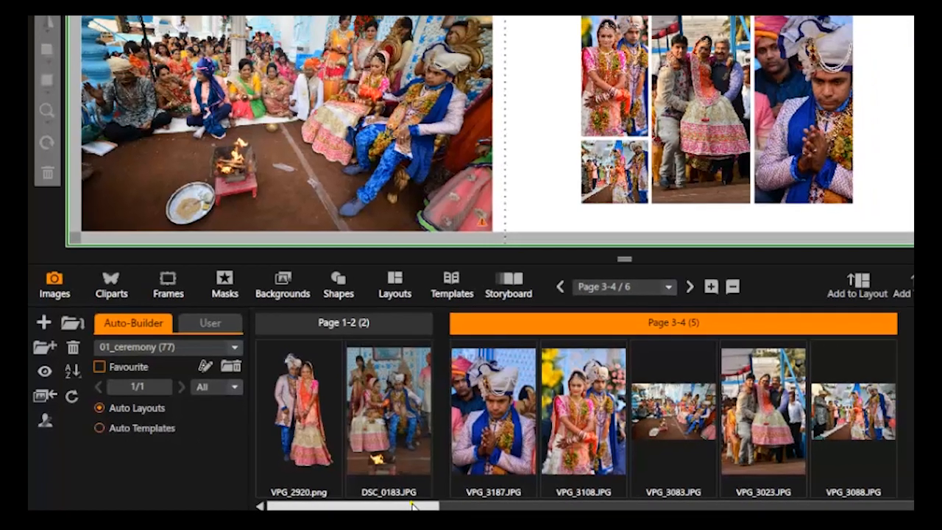
Cut the auto-builder's unused photo strip after DSC_0041.JPG to build a spread from its first three photos.
drag(459, 509, 582, 510)
mouse_move(388, 466)
mouse_down()
mouse_move(435, 424)
mouse_move(510, 427)
mouse_move(512, 435)
mouse_up()
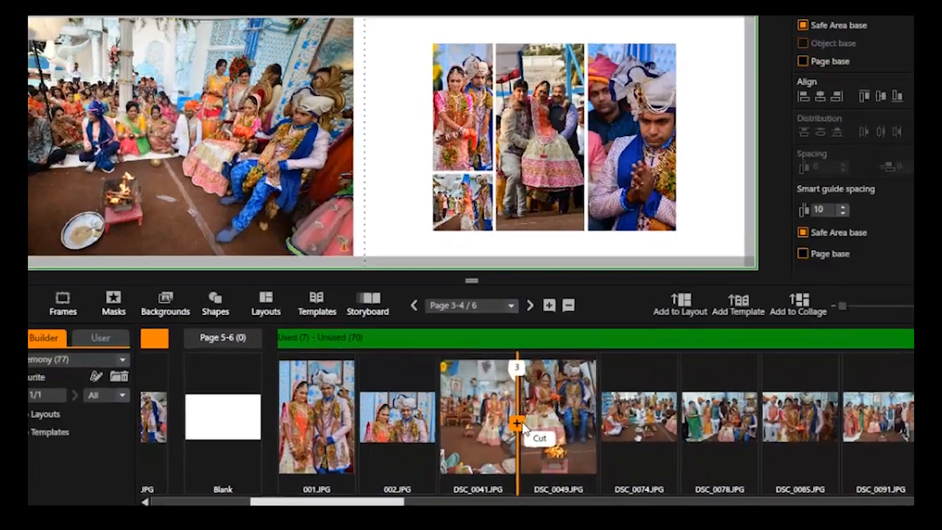
click(519, 424)
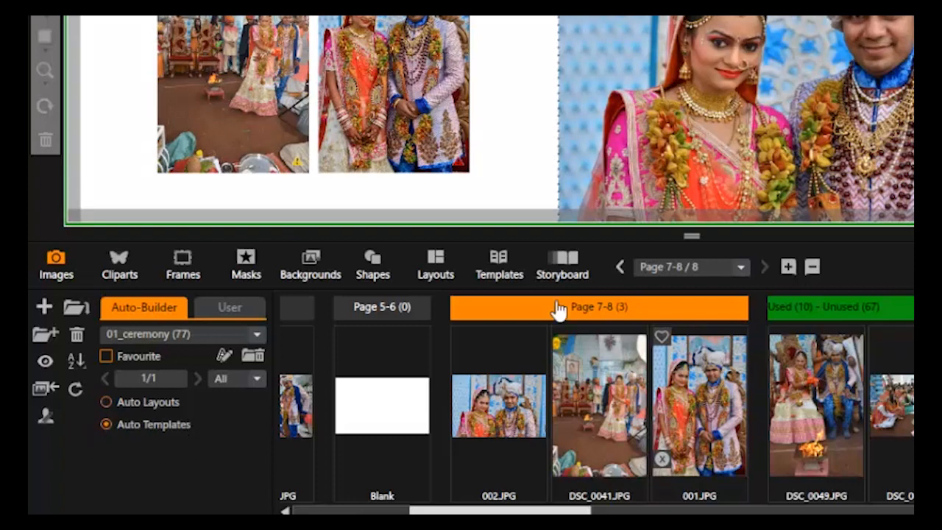
Choose Wedding as the template library category, then return to the auto-builder images and browse the unused photos.
click(494, 262)
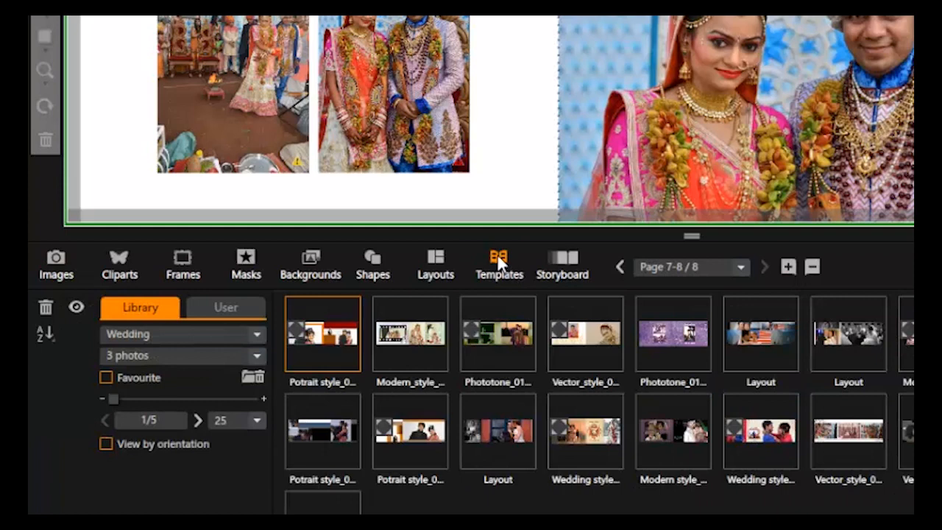
click(195, 334)
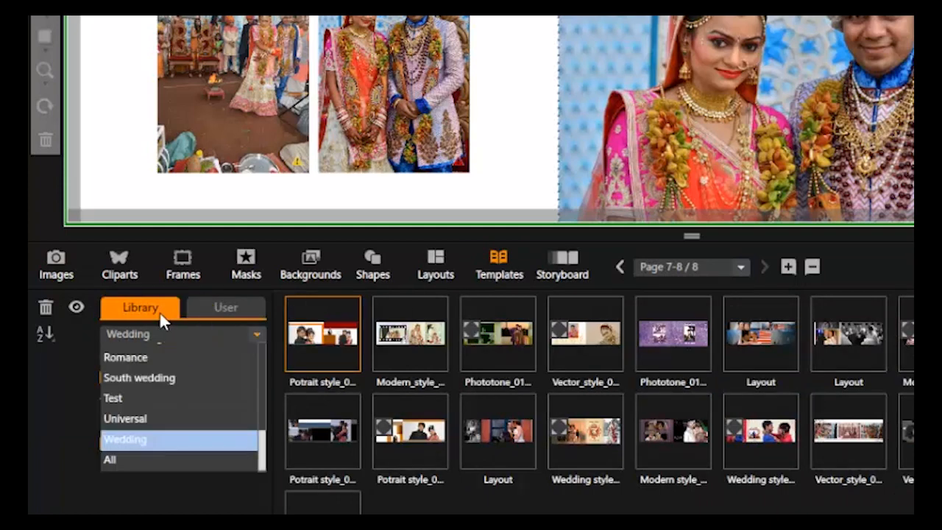
click(157, 439)
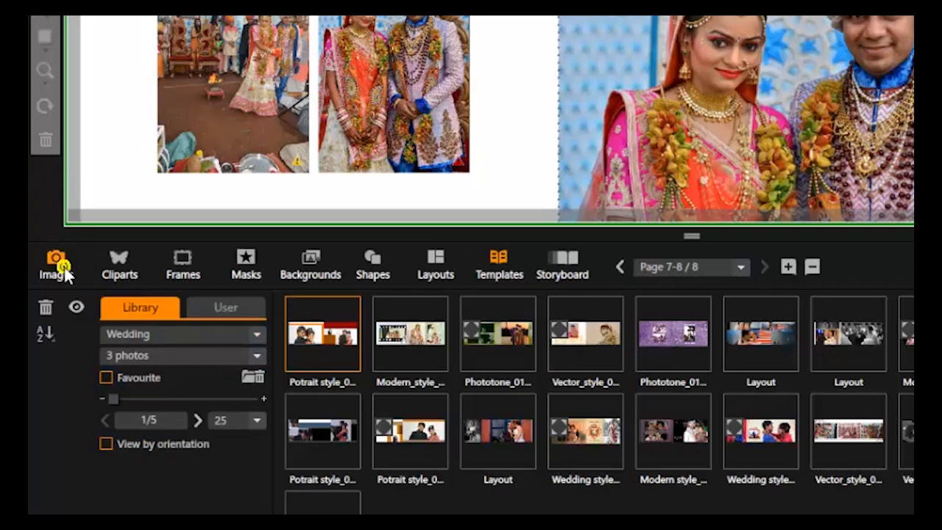
click(64, 270)
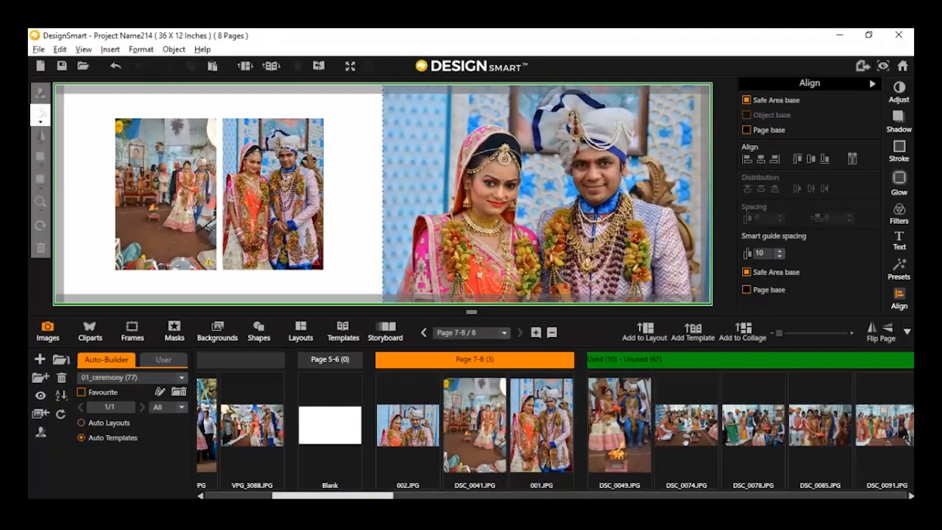
drag(370, 498, 436, 497)
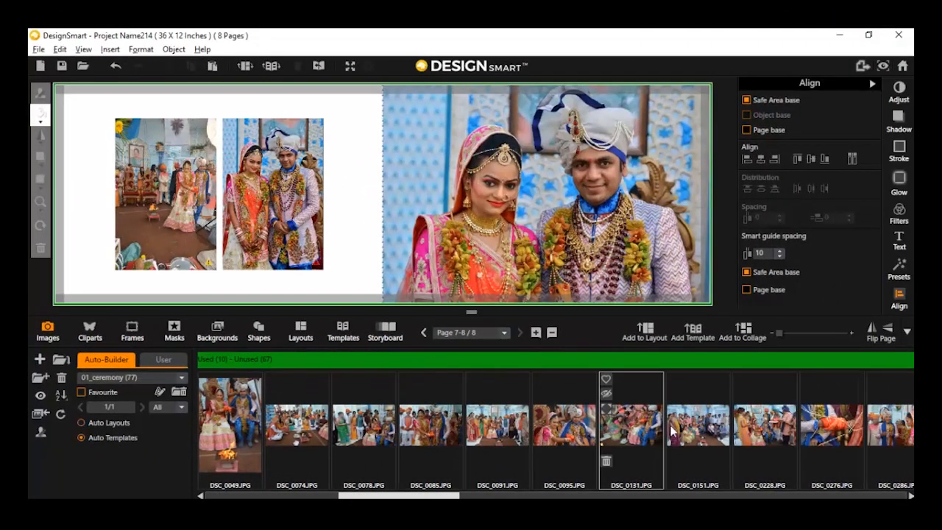
mouse_move(665, 434)
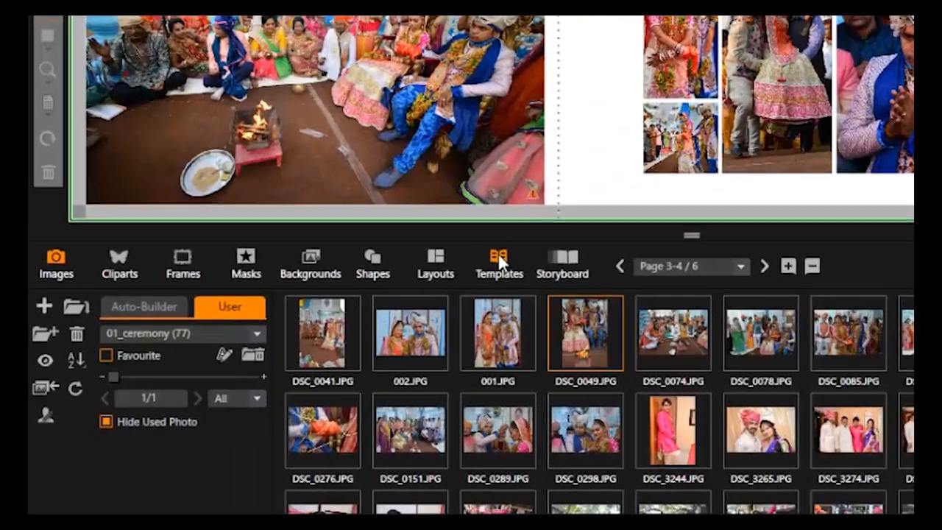
With pages 3-4 open, select the Wedding category for templates again and reopen the project images.
click(499, 261)
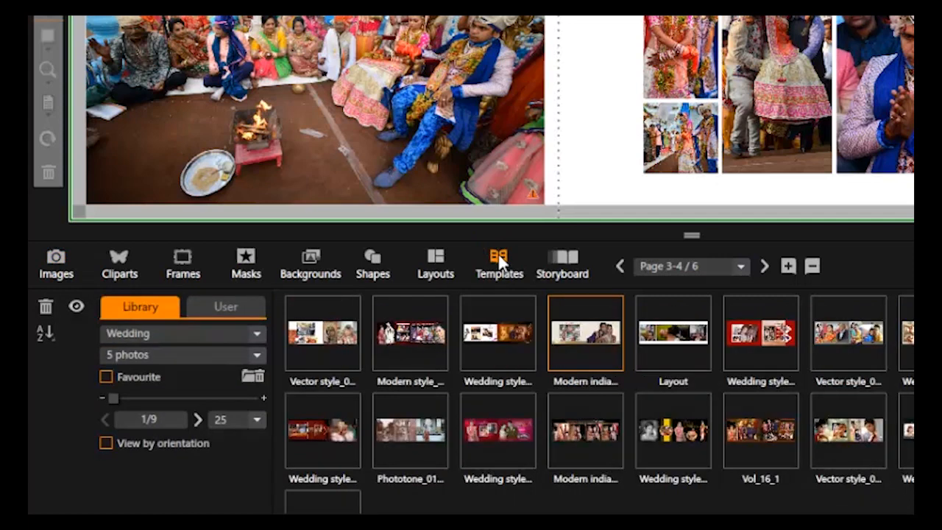
click(179, 329)
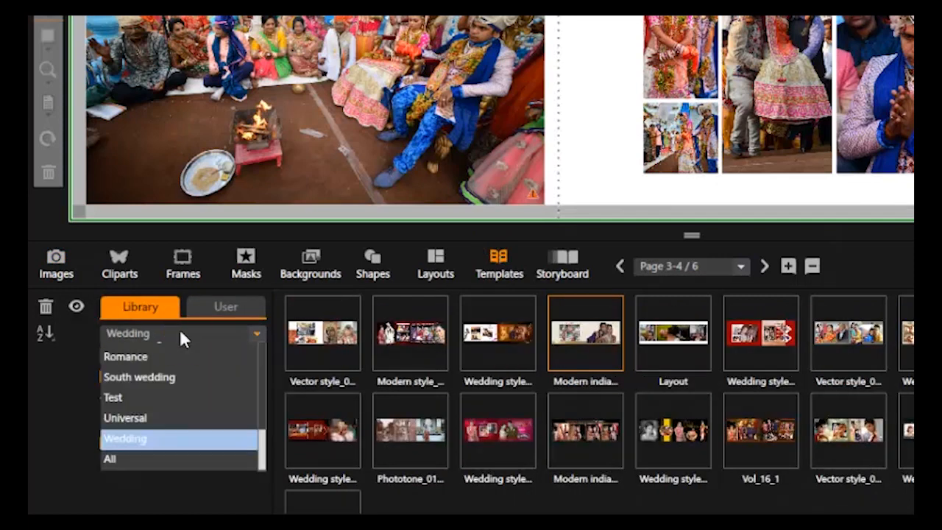
click(181, 438)
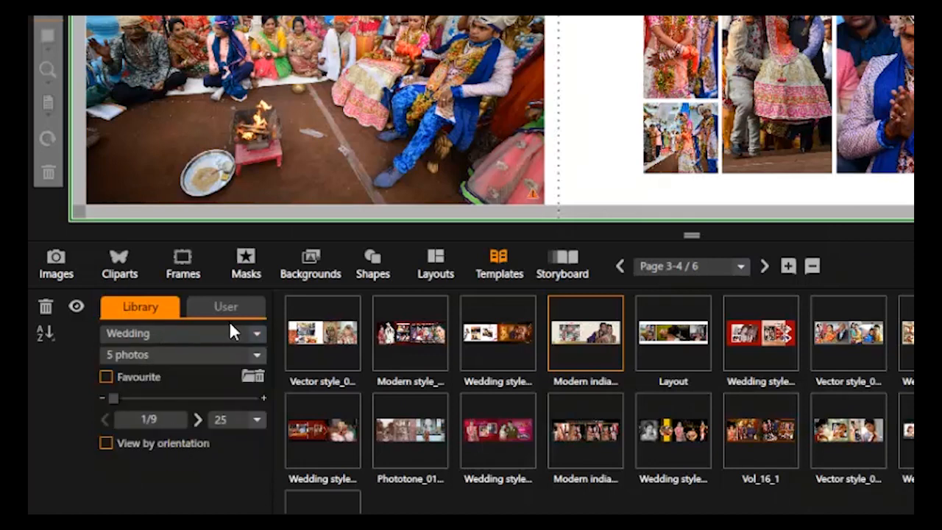
click(74, 263)
Add a blank spread as pages 5-6 and apply a template to 001.JPG, DSC_0041.JPG and DSC_0049.JPG.
click(788, 266)
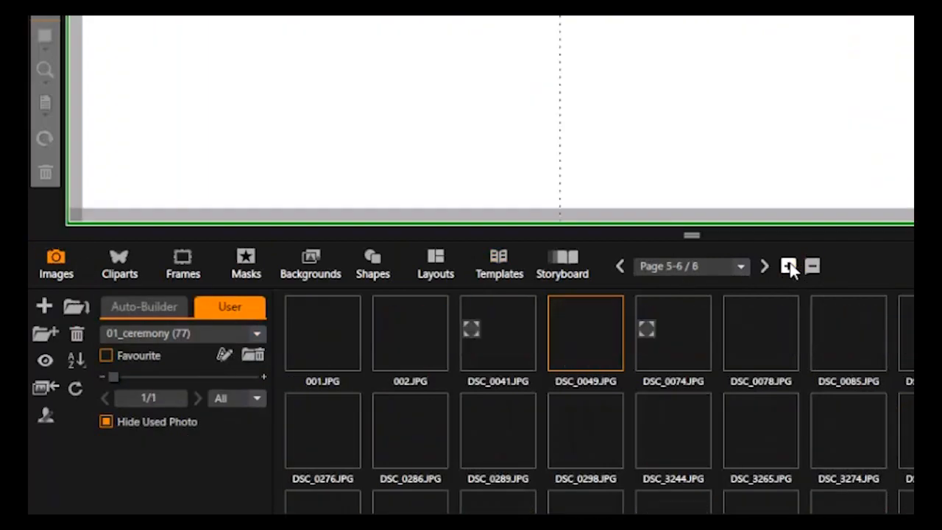
click(332, 325)
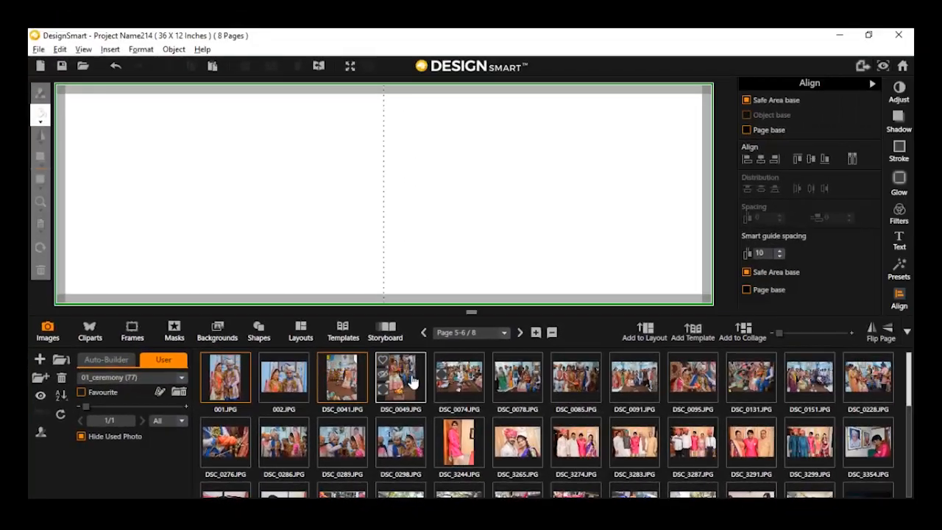
ctrl+click(483, 365)
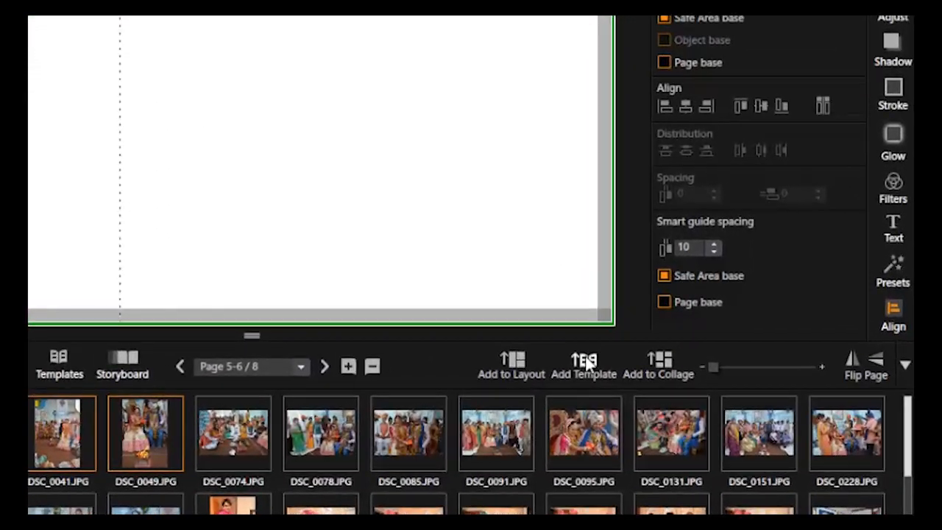
click(585, 360)
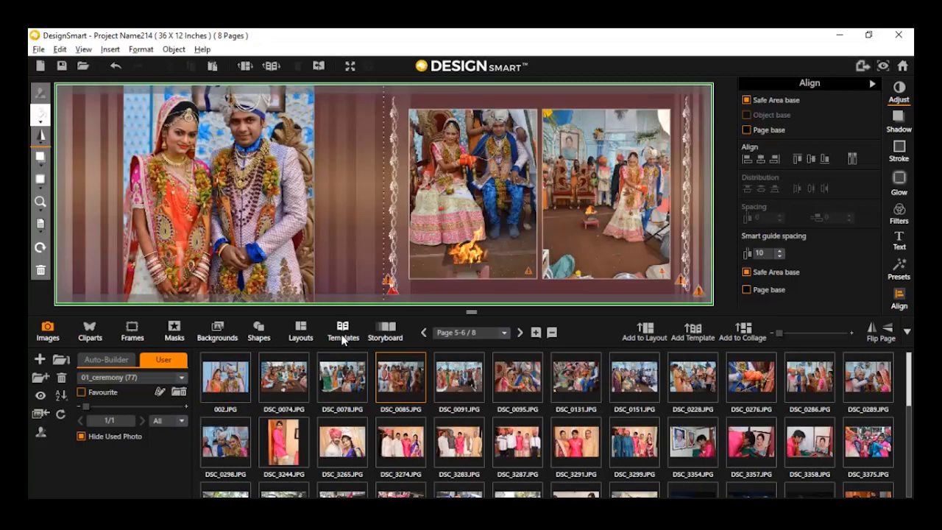
Change the template library category to South wedding and return to the project images.
click(343, 327)
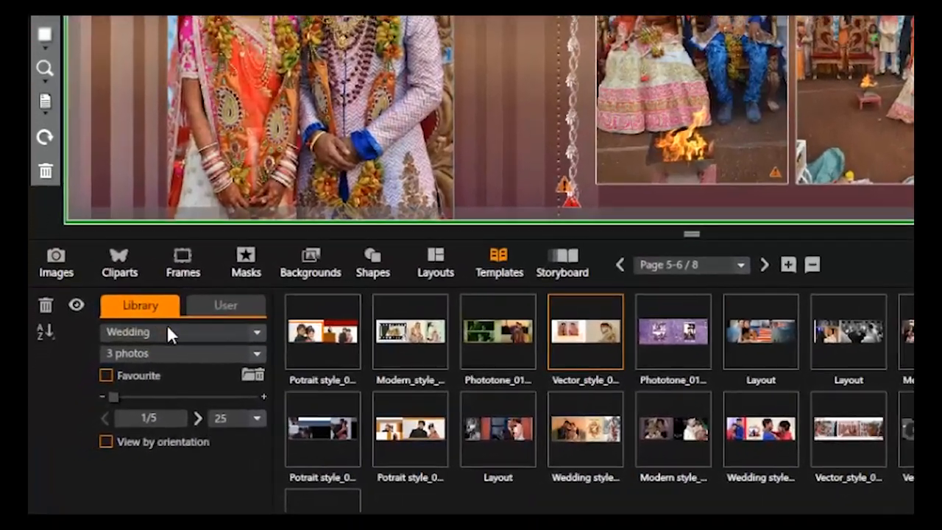
click(122, 375)
click(152, 307)
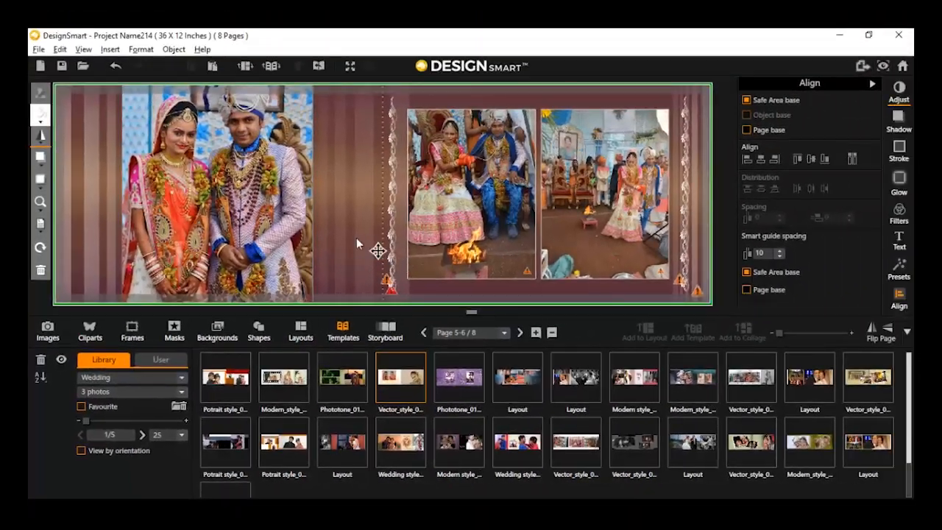
click(134, 377)
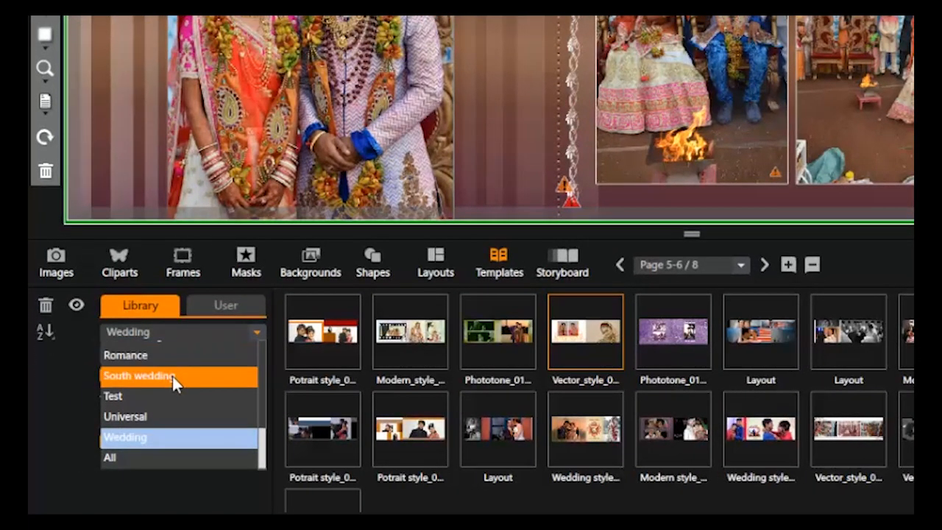
click(173, 376)
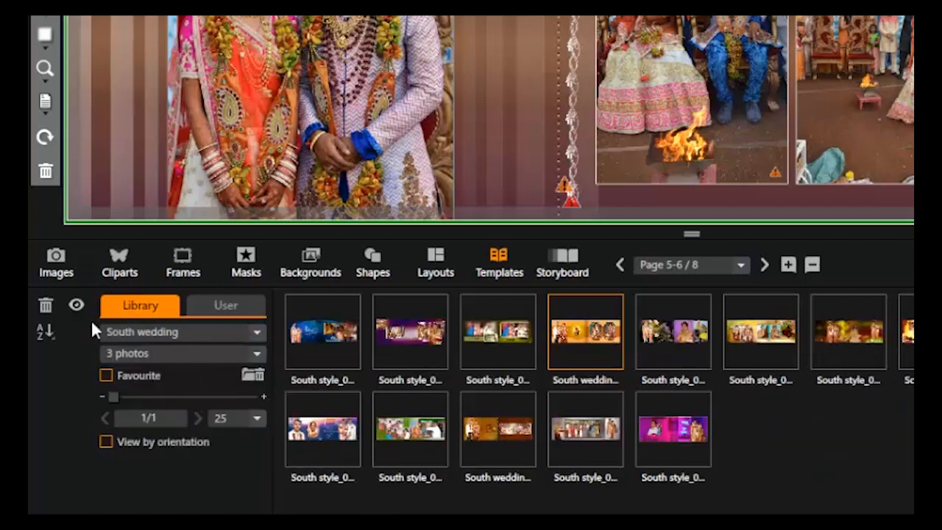
click(55, 264)
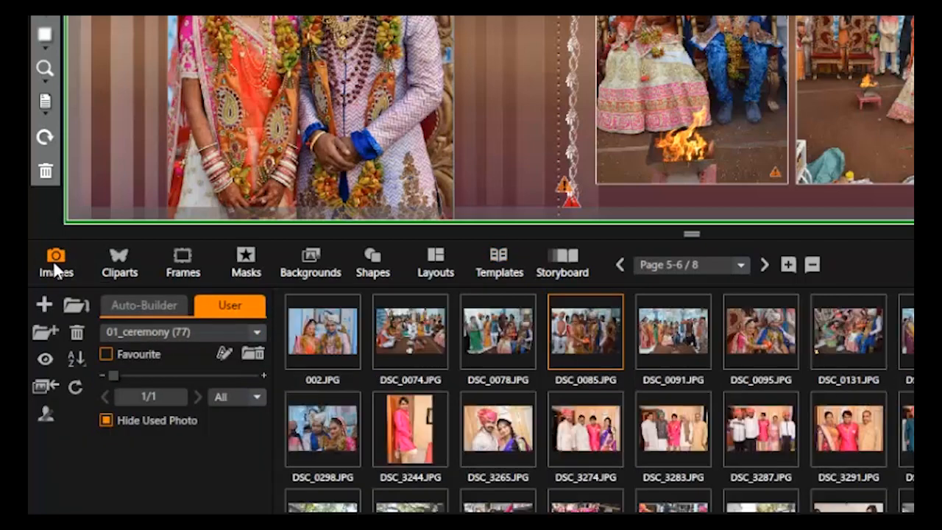
Add a blank spread as pages 7-8 and apply a template to DSC_0078.JPG, DSC_0151.JPG and DSC_0228.JPG.
click(788, 268)
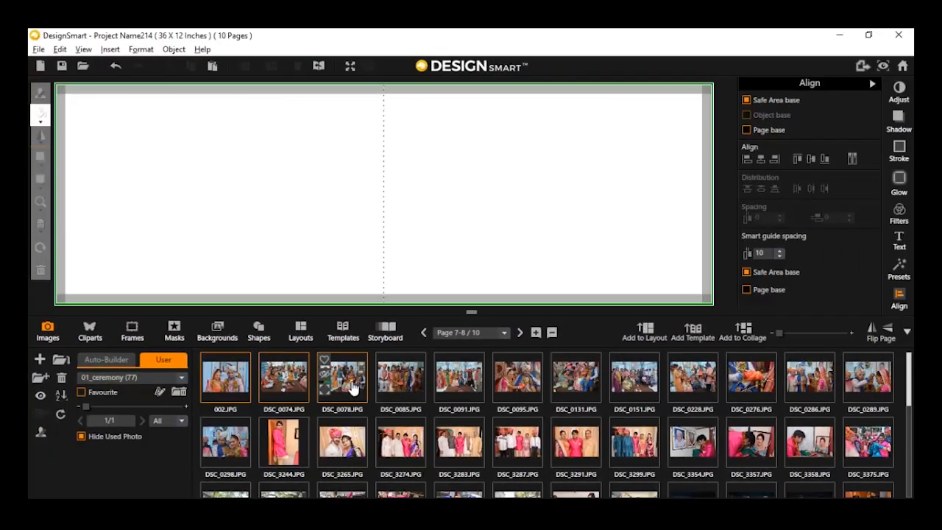
click(352, 387)
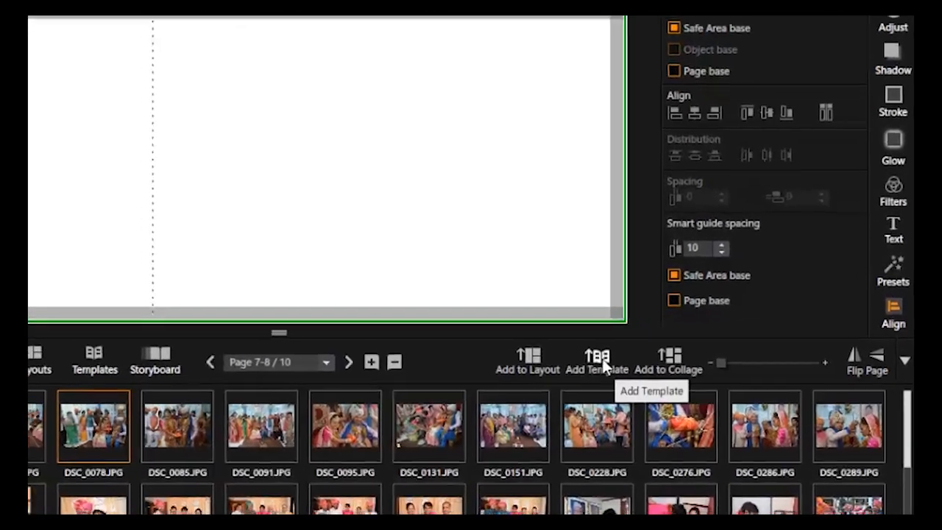
click(591, 335)
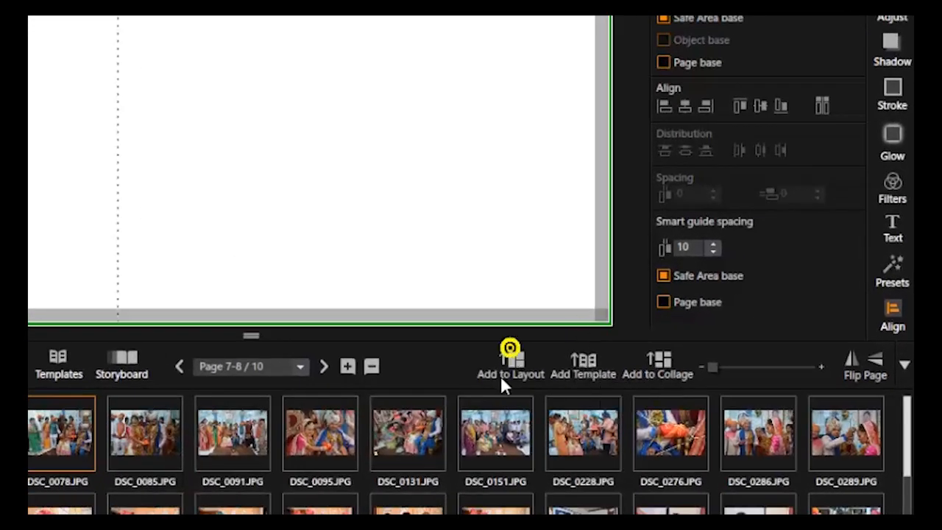
ctrl+click(510, 427)
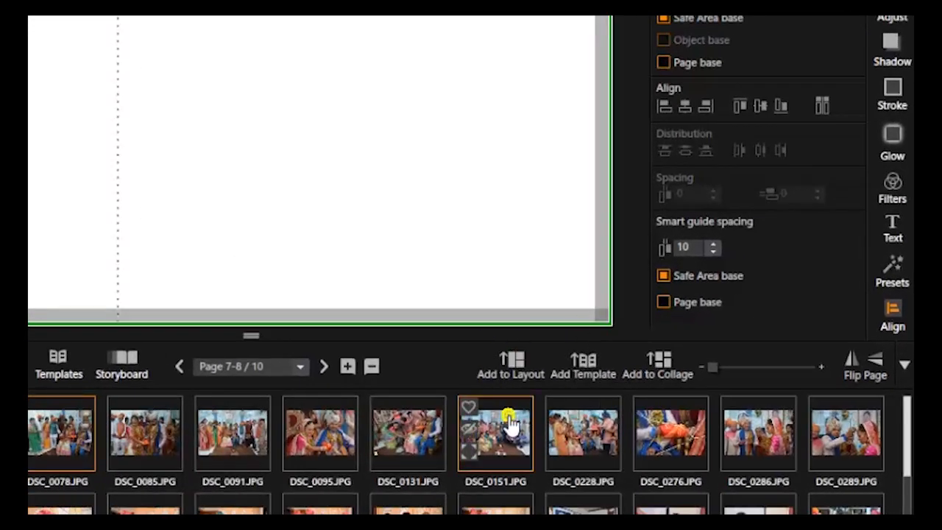
ctrl+click(577, 425)
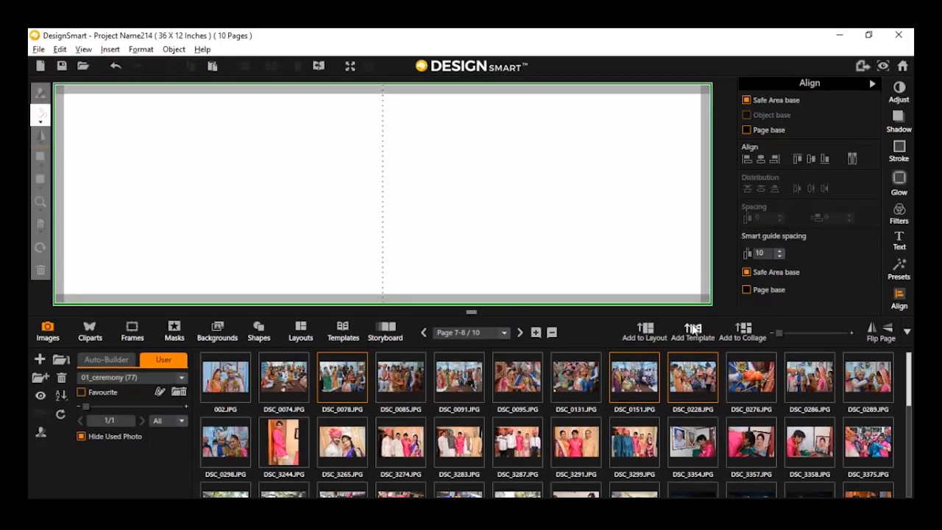
click(692, 329)
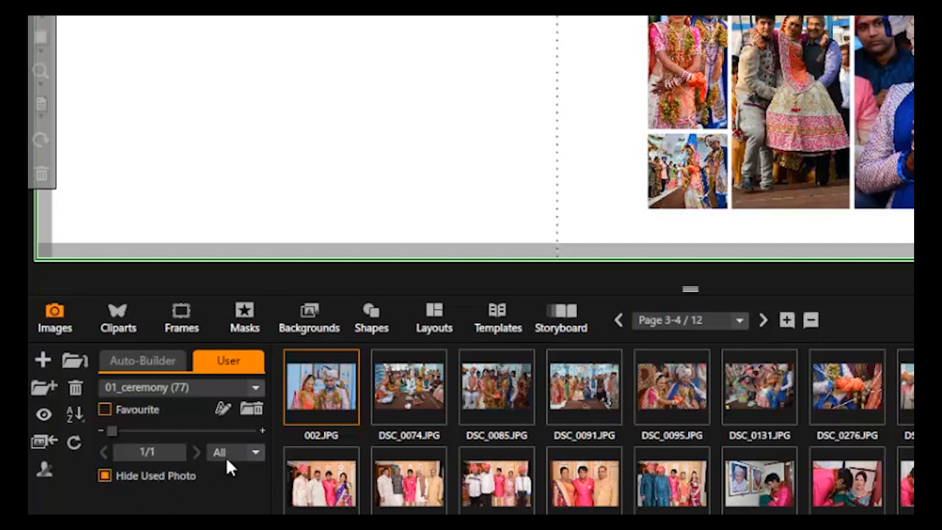
Place photo 002.JPG on the empty left page of spread 3-4.
mouse_move(315, 389)
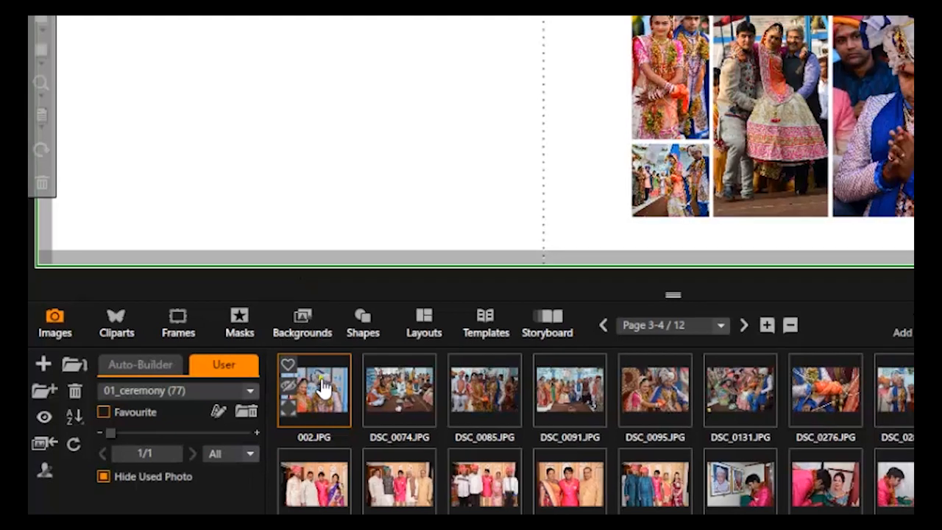
drag(311, 378, 277, 181)
drag(255, 212, 196, 54)
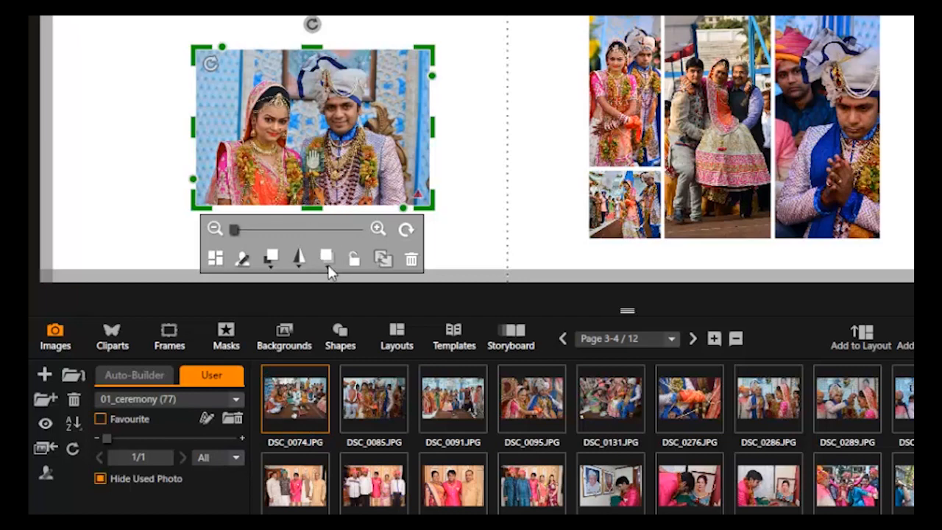
Show the used photos in the image list, hide them again, and delete 002.JPG from spread 3-4.
click(100, 479)
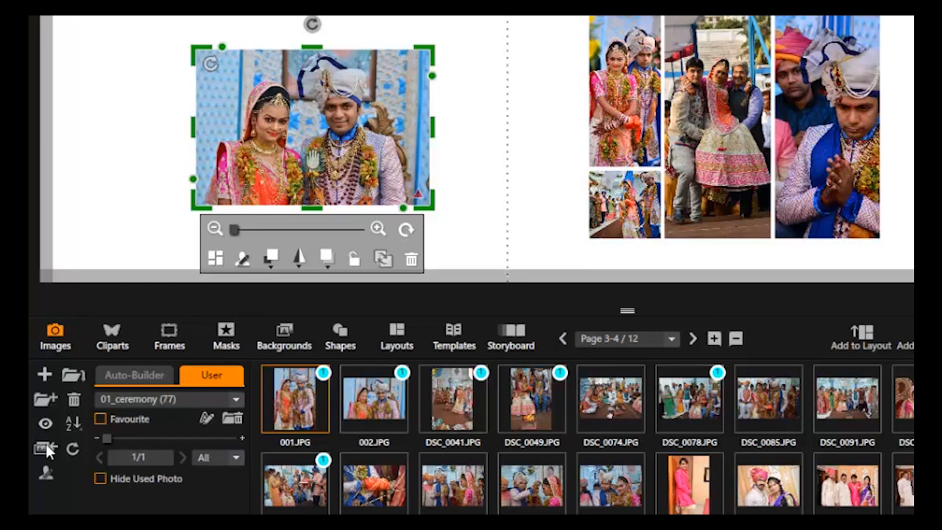
click(101, 477)
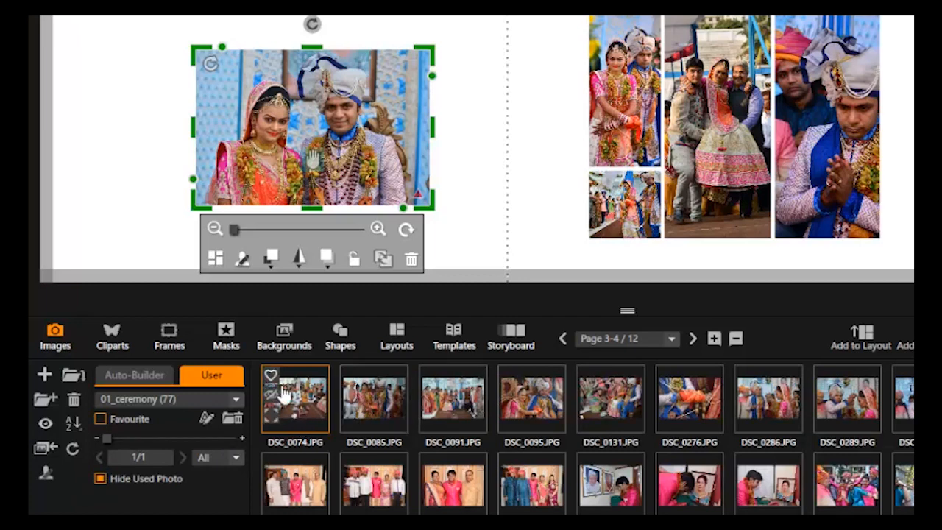
click(411, 259)
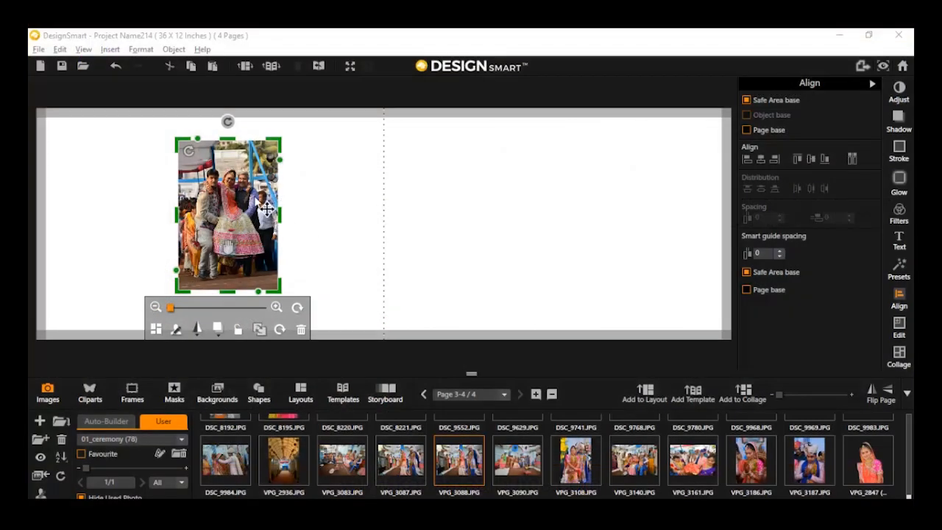
Move the placed portrait-format group photo from the left page to the right page of spread 3-4.
drag(267, 210, 641, 231)
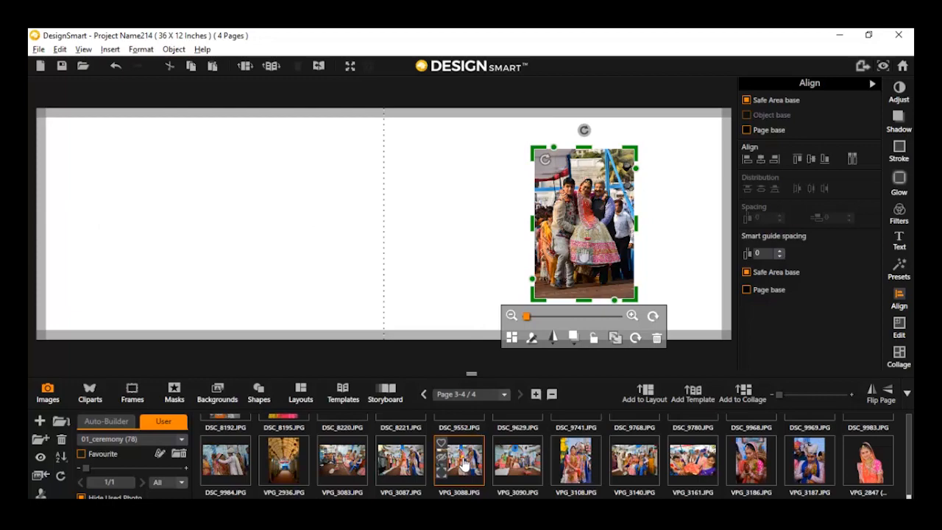
Place VPG_3088.JPG beside the portrait-format group photo on spread 3-4 and align the group photo's top edge with it.
drag(463, 462, 431, 157)
drag(484, 178, 429, 177)
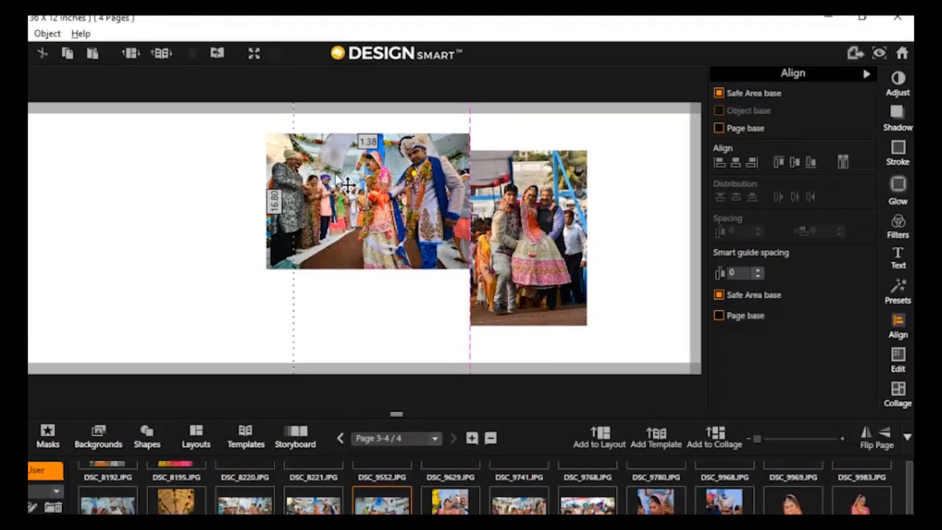
drag(347, 184, 316, 184)
click(510, 195)
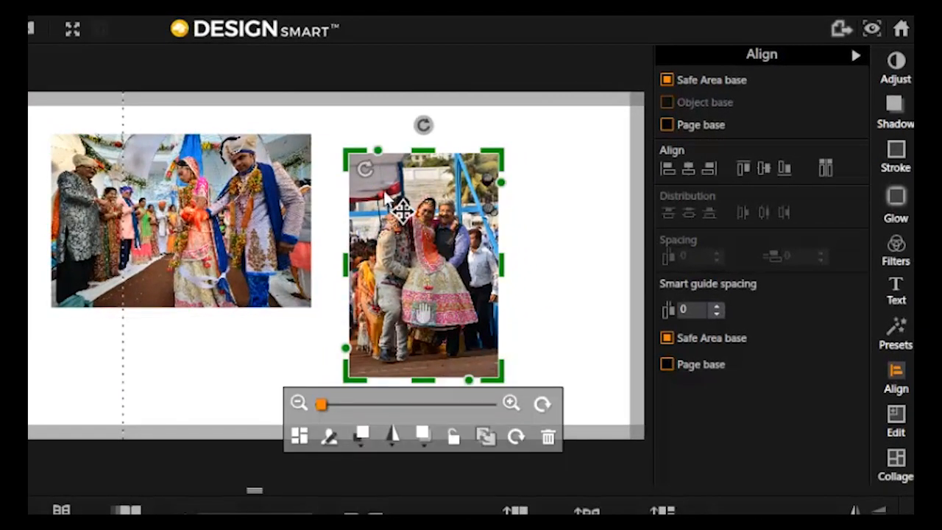
mouse_move(404, 205)
mouse_down()
mouse_move(368, 187)
mouse_move(401, 204)
mouse_up()
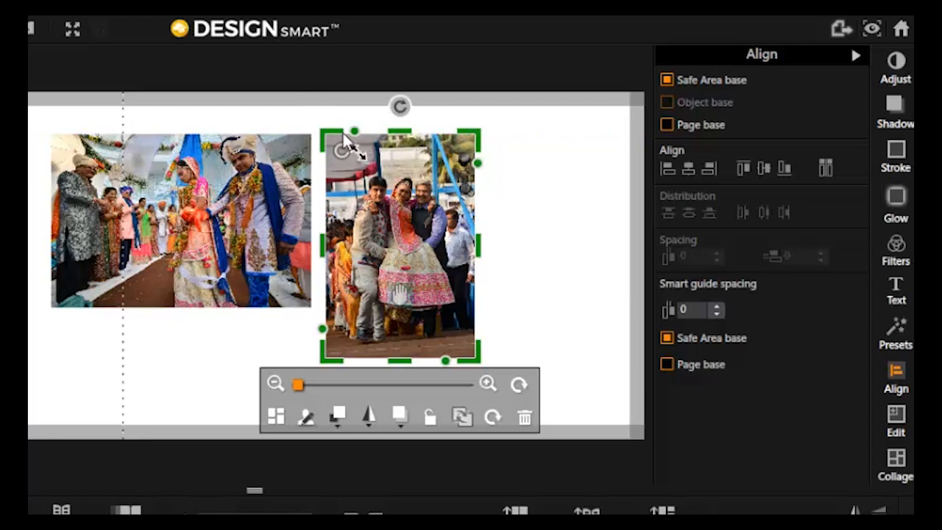
Move the group photo and then the landscape ceremony photo so the two sit side by side with their vertical centres aligned.
drag(410, 217, 456, 253)
click(272, 230)
drag(271, 230, 295, 238)
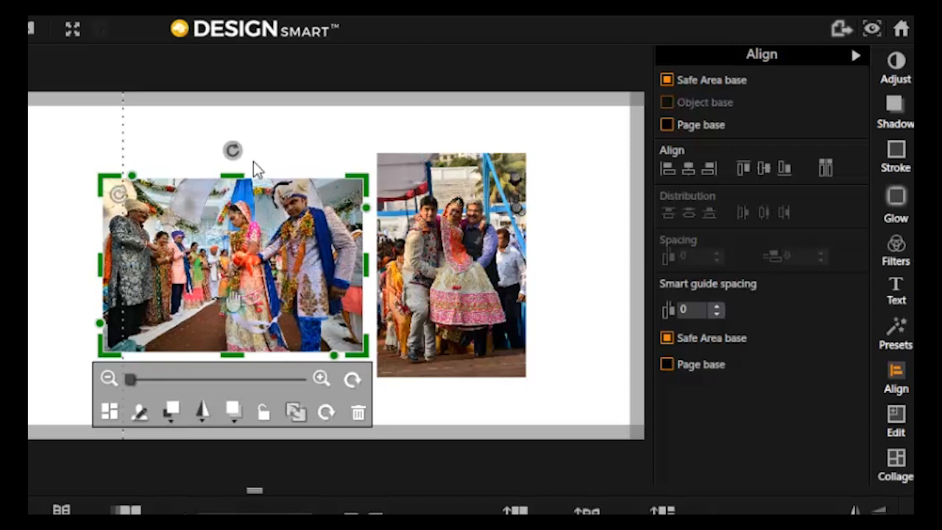
Select both photos, scale them down together and centre them on the right page of spread 3-4.
drag(280, 154, 424, 216)
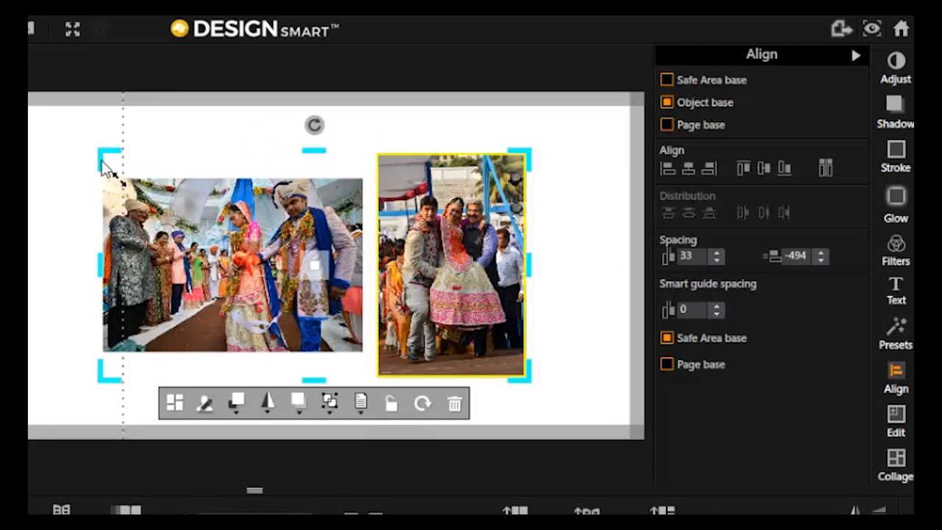
drag(109, 162, 128, 171)
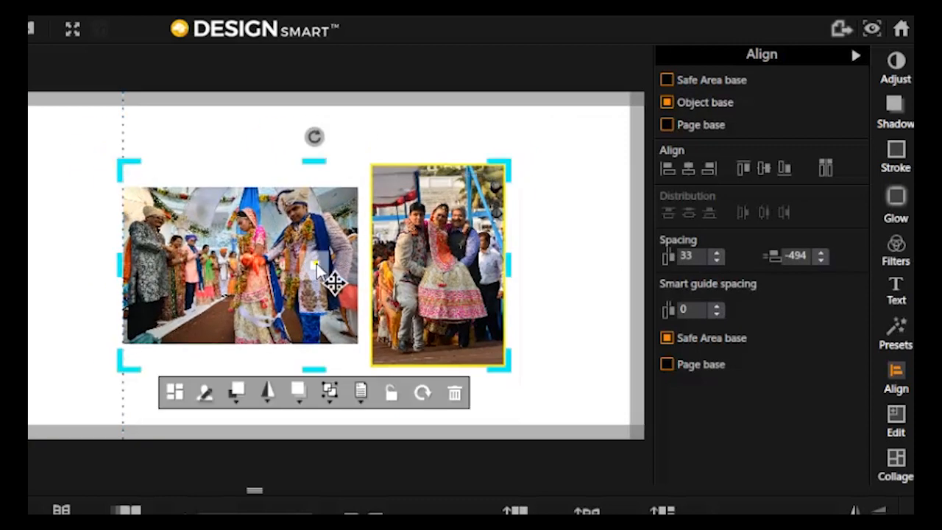
drag(331, 277, 431, 276)
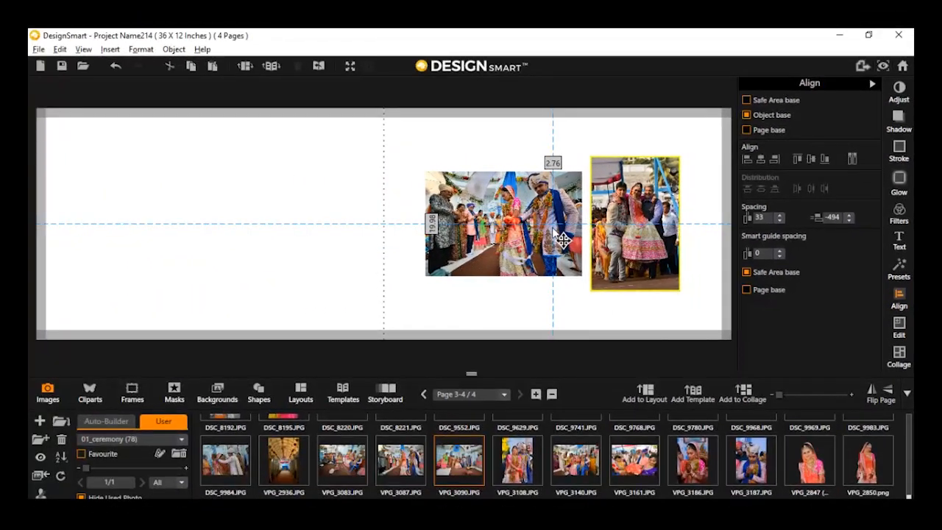
drag(562, 239, 565, 239)
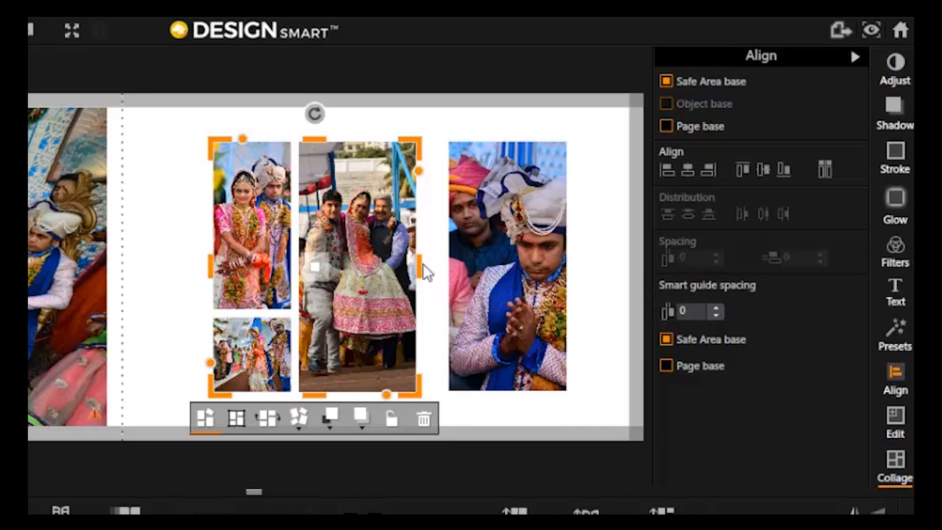
Try a spacing of 22 in the three-photo collage, then reset the spacing to its default.
click(897, 458)
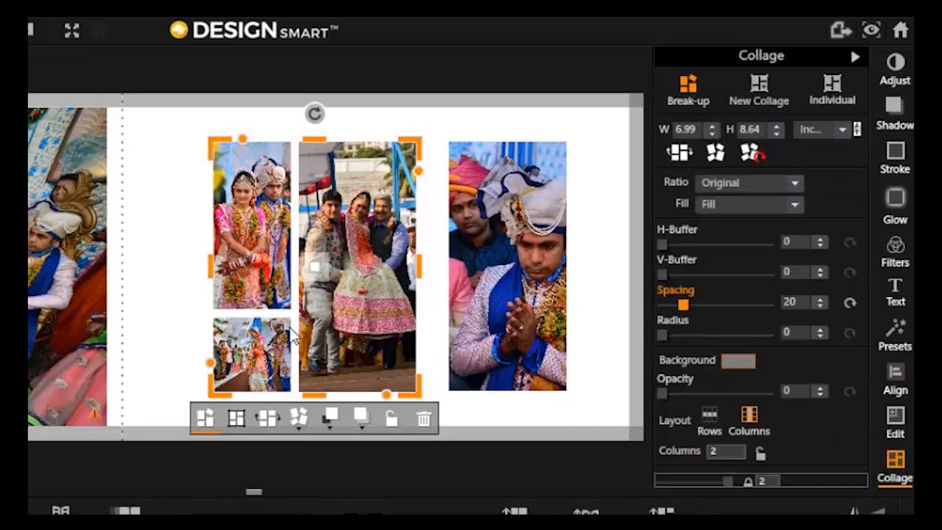
drag(683, 304, 691, 312)
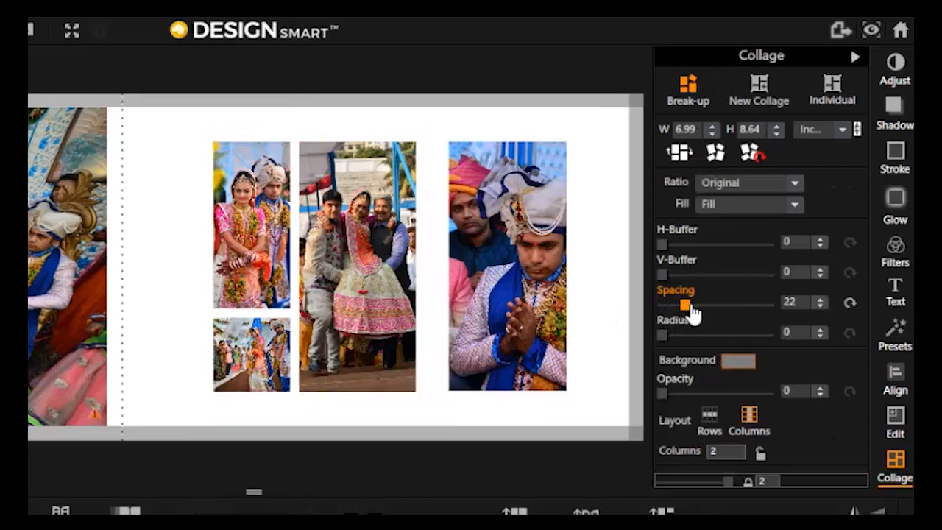
click(850, 301)
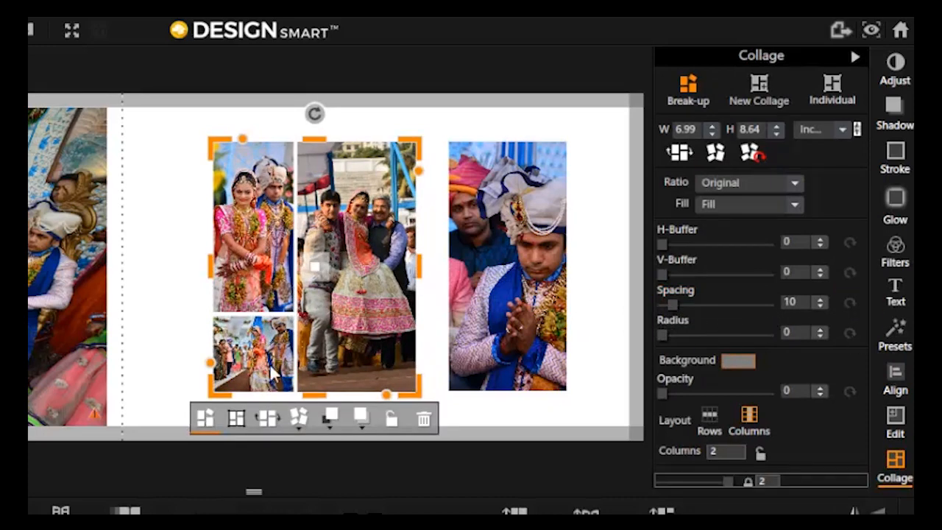
Set the smart guide spacing to 10 and snap the groom portrait against the right side of the collage.
click(548, 302)
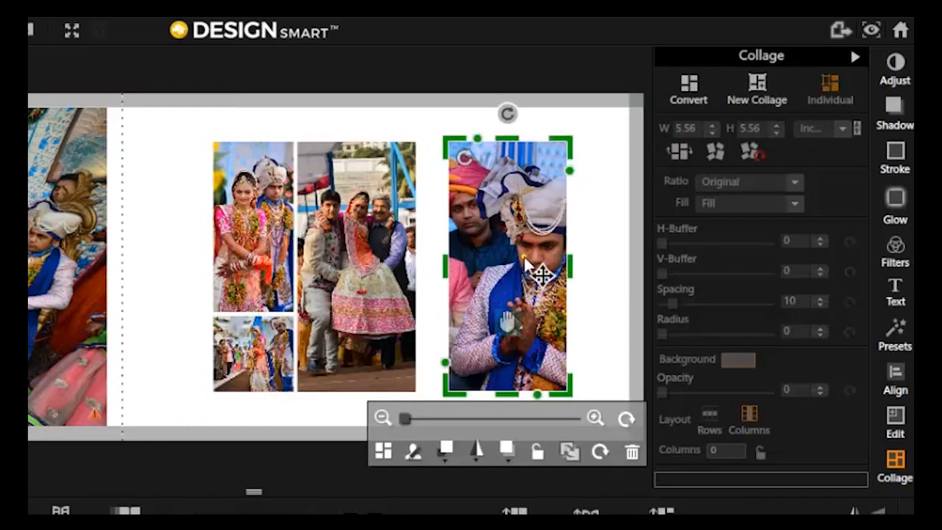
drag(524, 259, 468, 253)
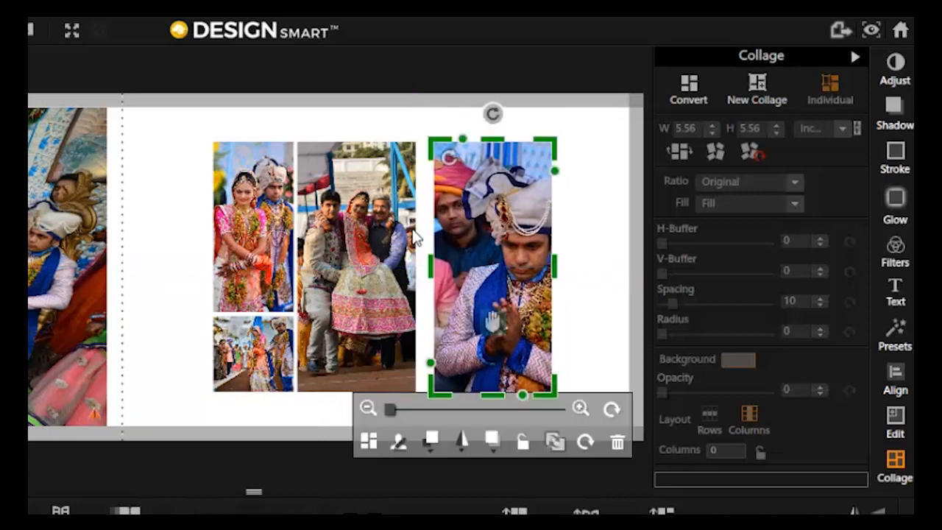
click(897, 375)
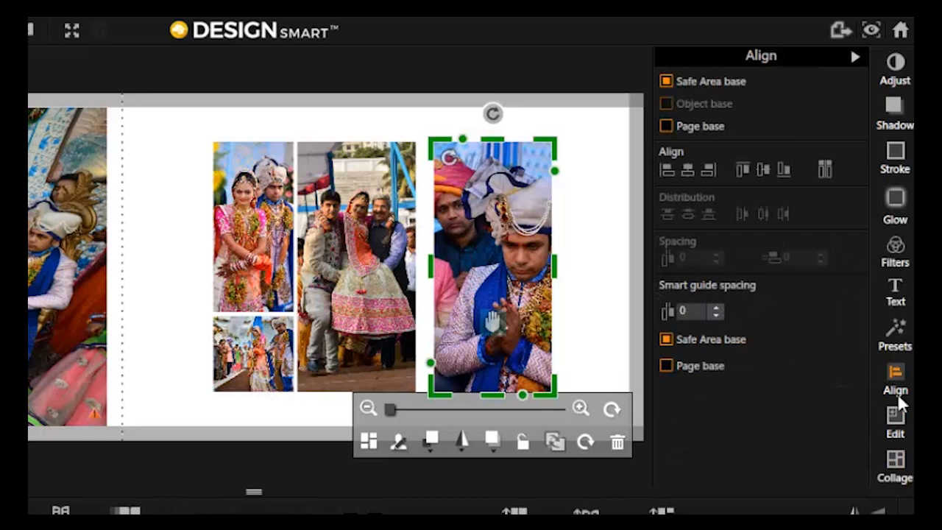
click(695, 311)
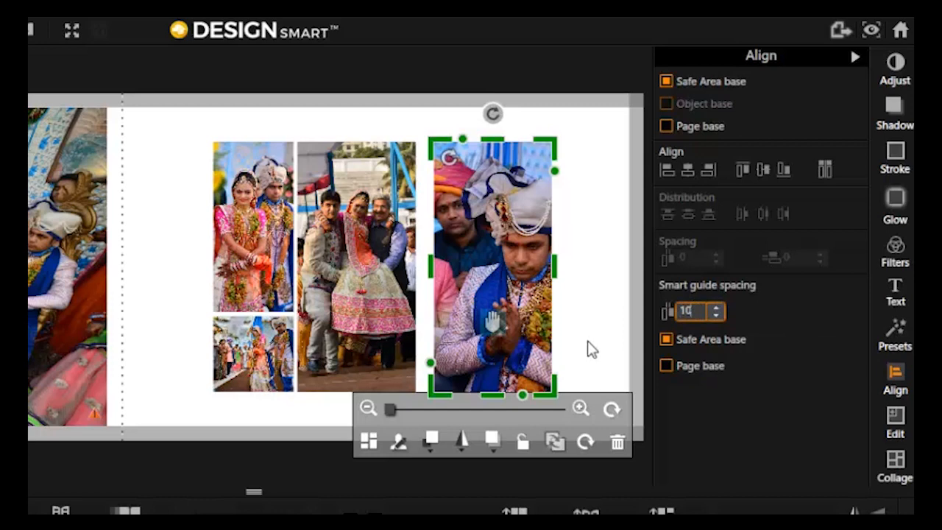
mouse_move(490, 282)
mouse_down()
mouse_move(508, 282)
mouse_move(484, 276)
mouse_up()
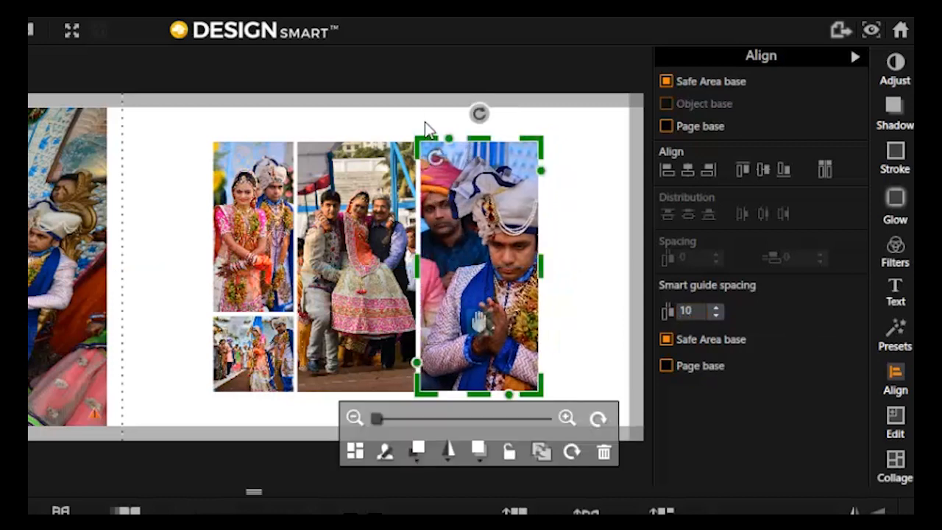
click(610, 229)
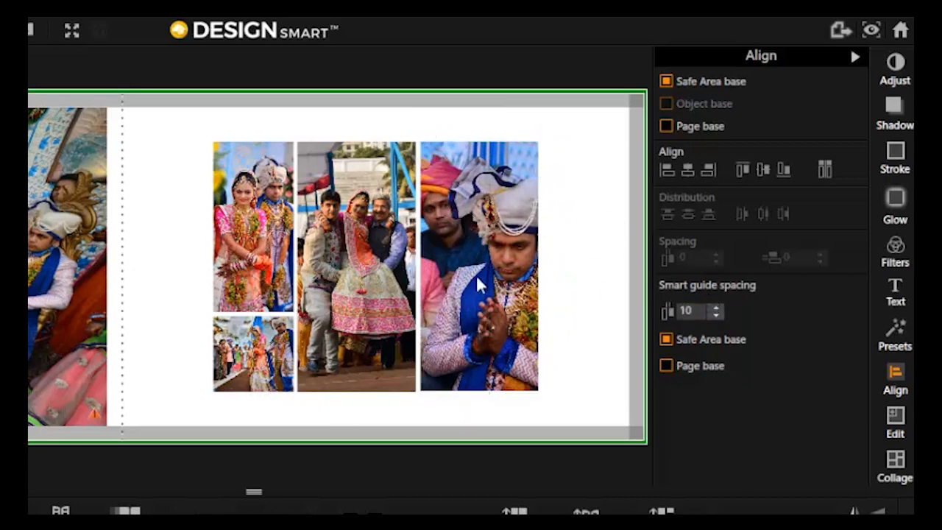
click(515, 253)
mouse_move(515, 253)
mouse_down()
mouse_move(540, 265)
mouse_move(504, 262)
mouse_up()
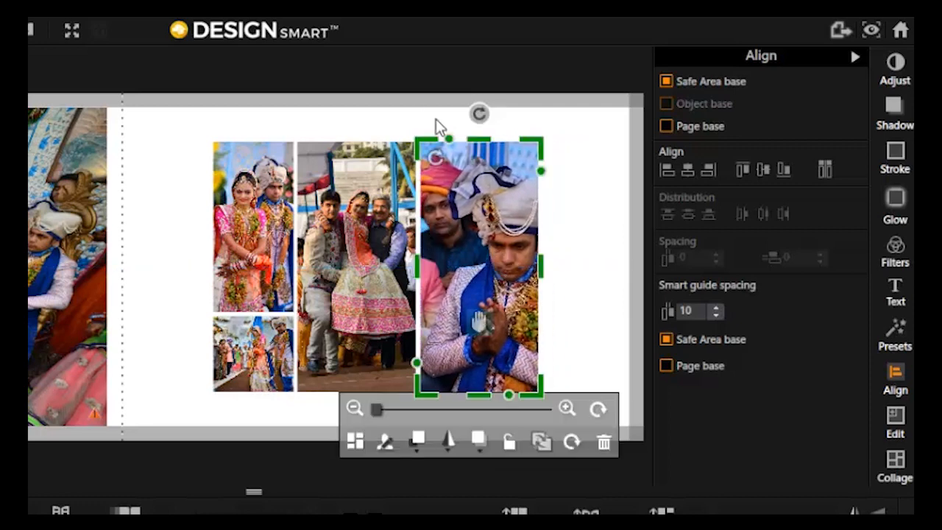
click(575, 213)
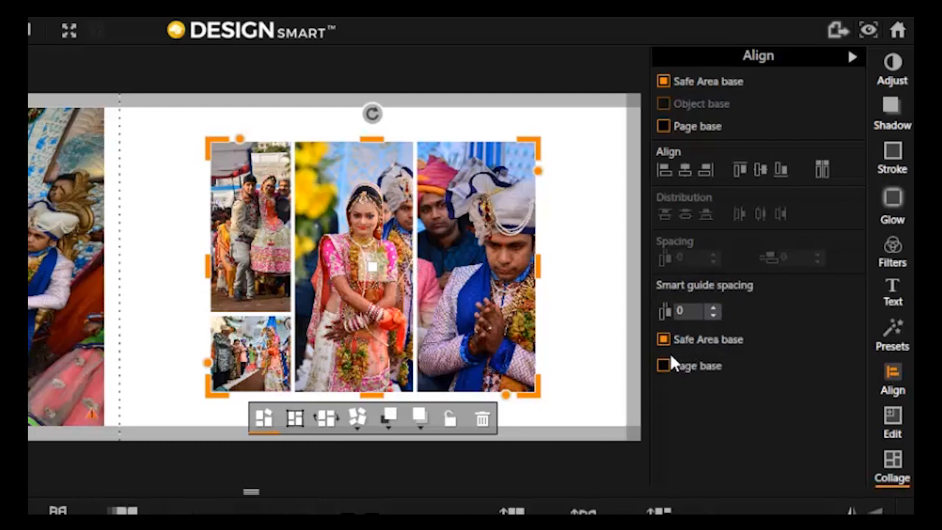
Move the enlarged collage to the right on its page, trying the smart guides with Page base switched on and off.
mouse_move(385, 275)
mouse_down()
mouse_move(418, 275)
mouse_move(390, 280)
mouse_up()
mouse_move(392, 288)
mouse_down()
mouse_move(412, 288)
mouse_move(398, 290)
mouse_up()
click(663, 363)
mouse_move(386, 275)
mouse_down()
mouse_move(403, 269)
mouse_move(390, 278)
mouse_up()
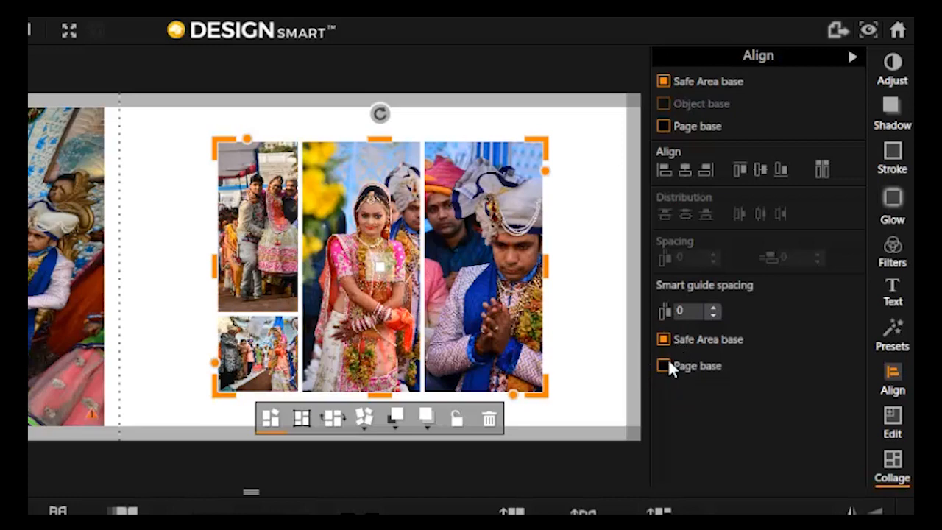
mouse_move(393, 273)
mouse_down()
mouse_move(412, 274)
mouse_move(402, 281)
mouse_up()
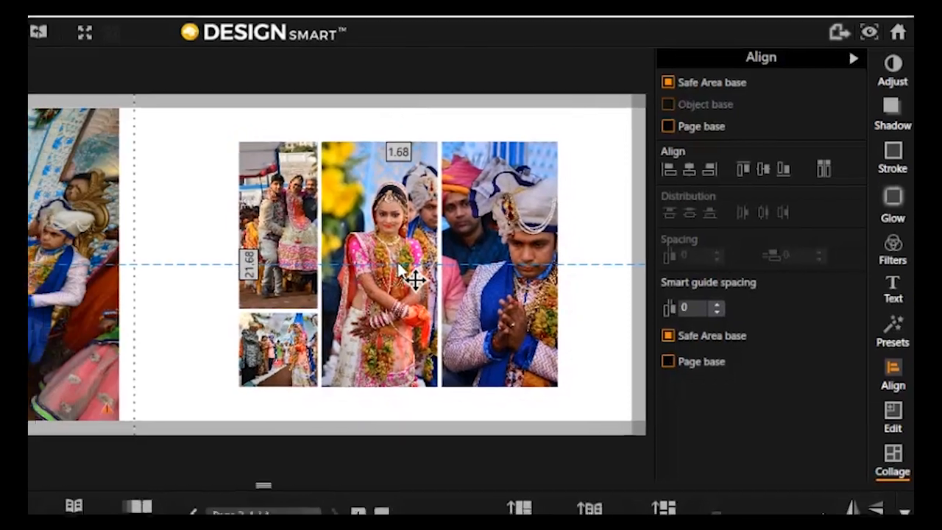
drag(476, 260, 476, 261)
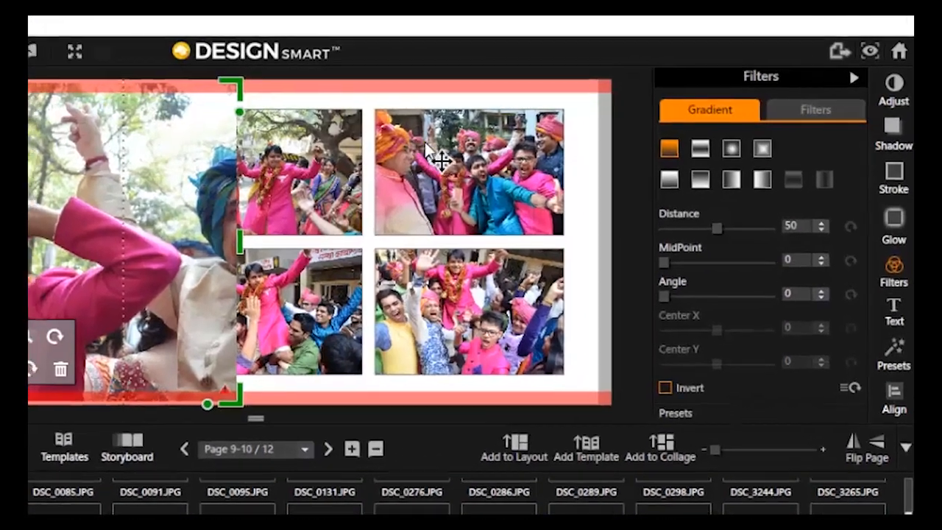
Try gradient fades on the large photo of spread 9-10 from its right, left and bottom edges, adjusting distance and angle.
click(508, 147)
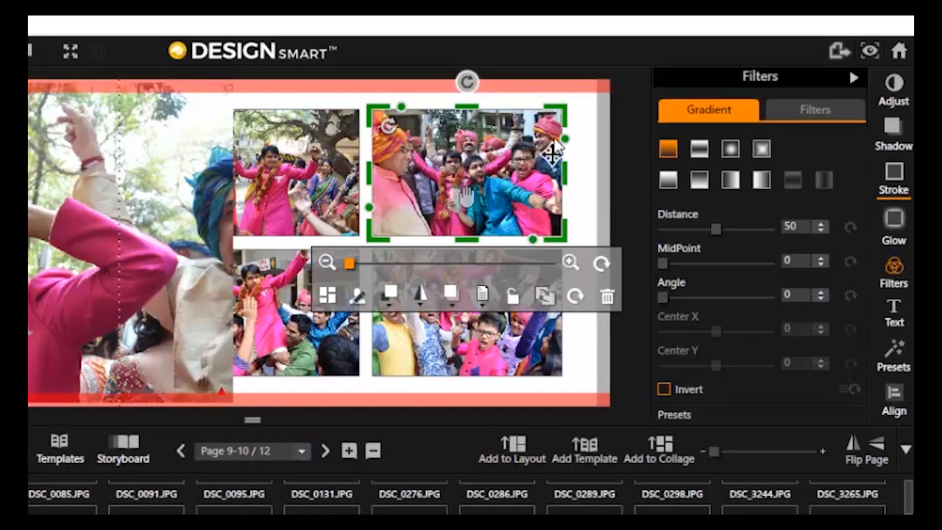
click(119, 156)
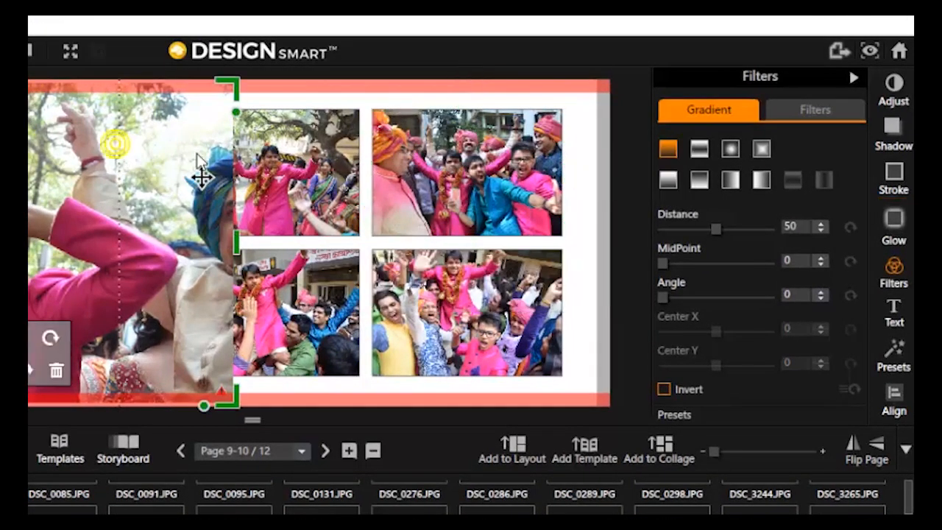
drag(237, 116, 197, 133)
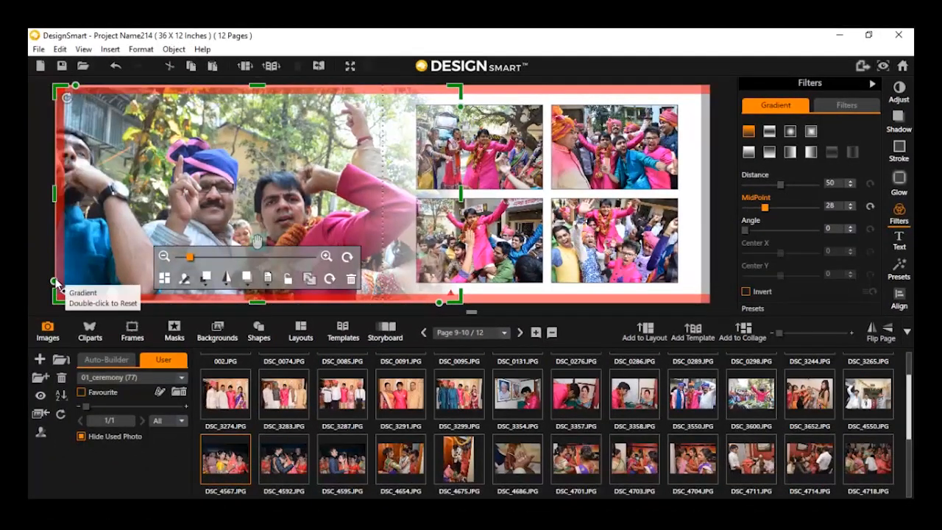
drag(53, 281, 100, 283)
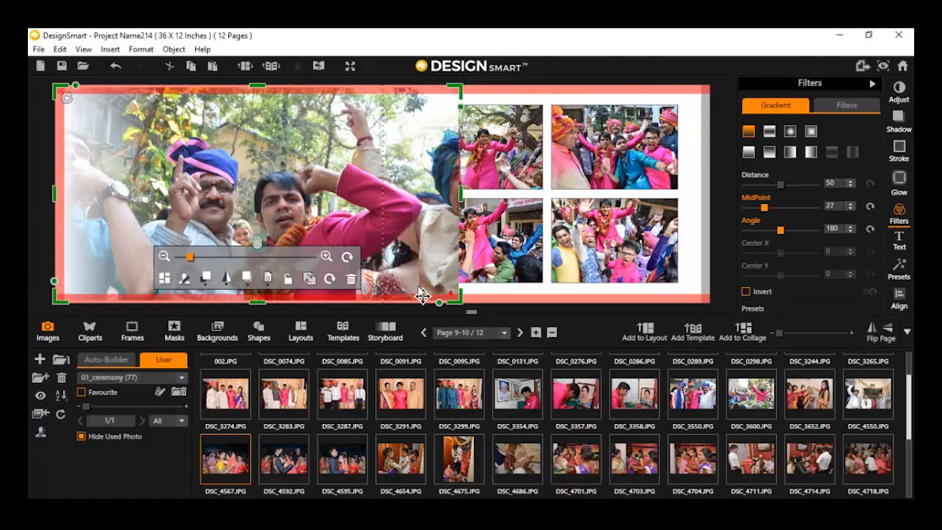
drag(440, 303, 429, 253)
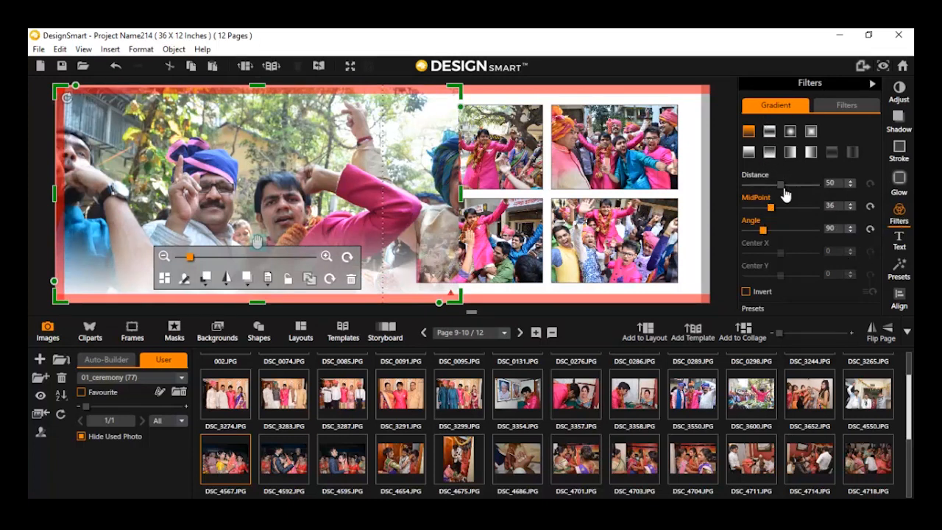
drag(781, 193, 760, 197)
drag(764, 234, 767, 231)
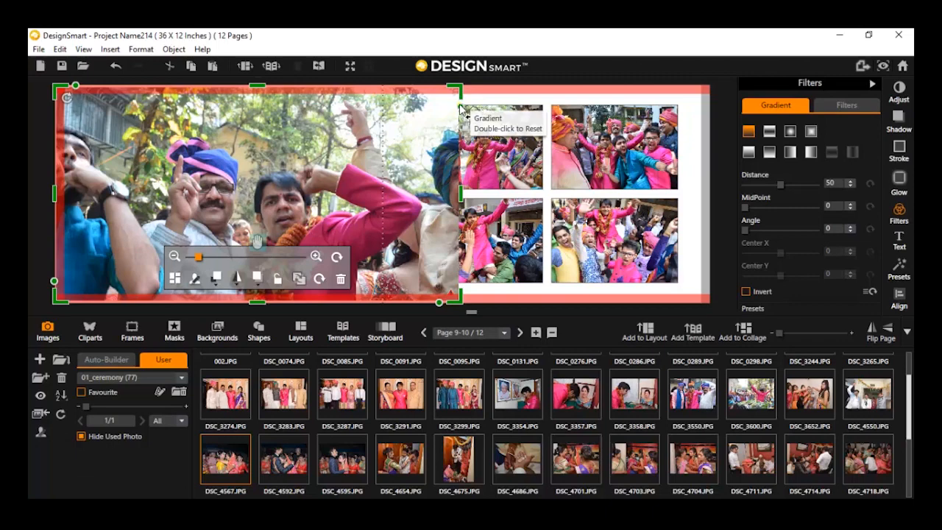
Fade the large photo's right edge with a gradient MidPoint of 26 and reset the gradient.
drag(461, 109, 426, 114)
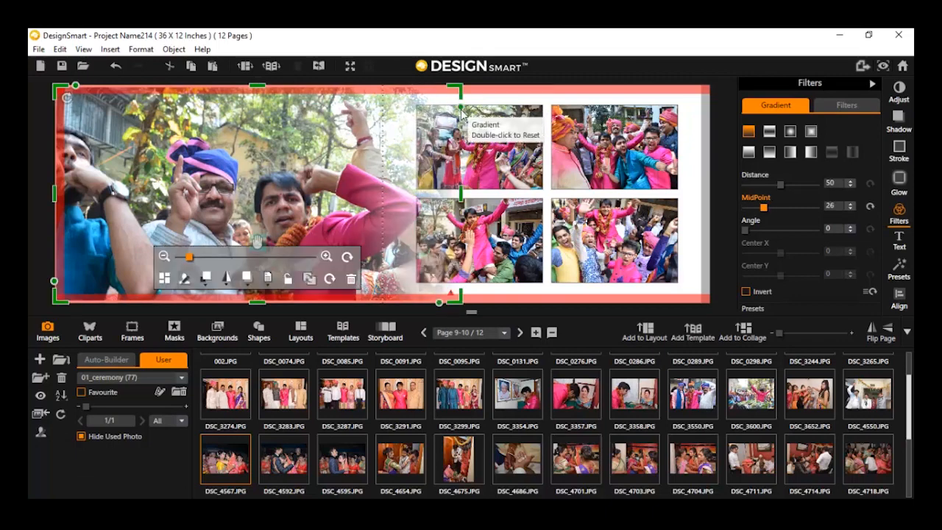
double_click(461, 110)
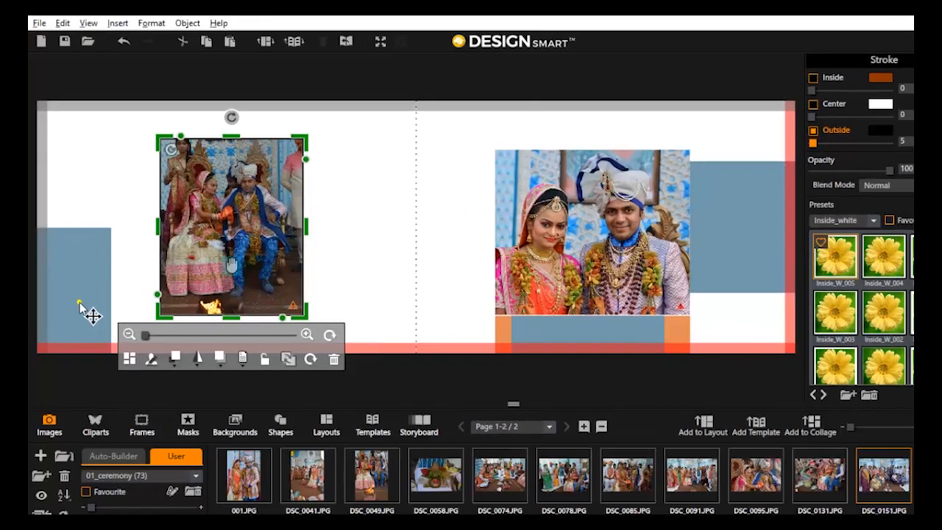
Recolour the blue rectangle in the left page's lower corner to light green, RGB 152, 213, 155.
click(79, 313)
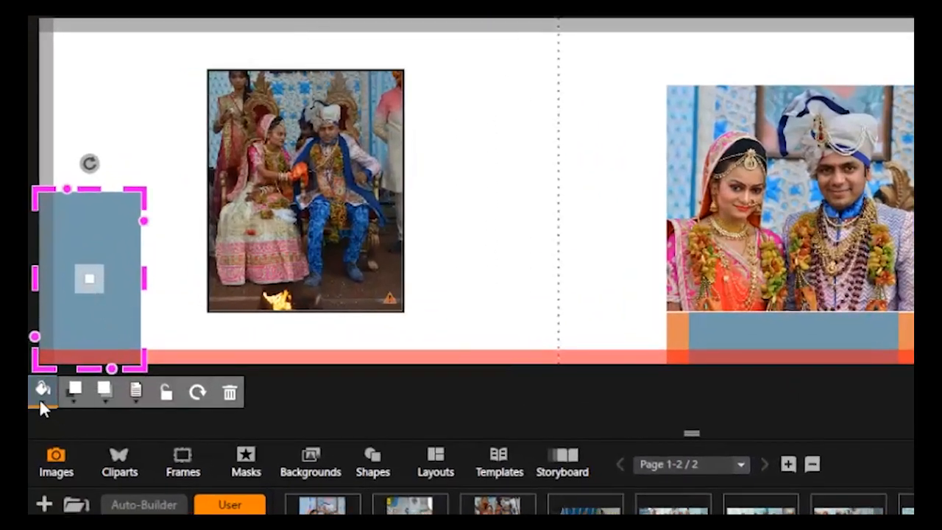
click(45, 388)
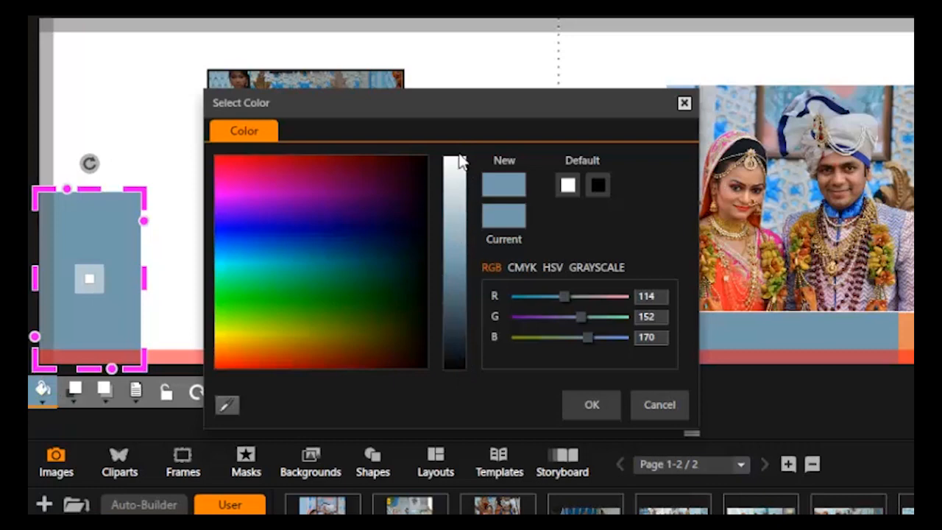
click(298, 265)
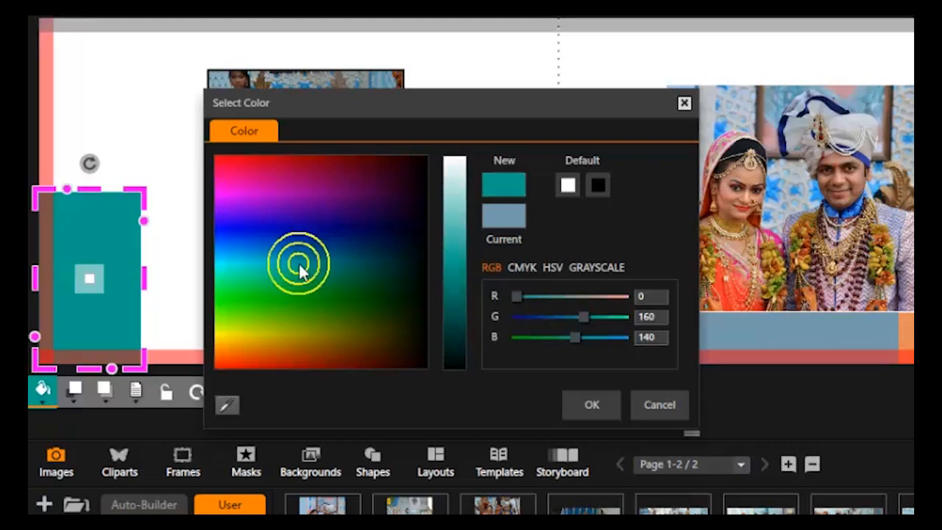
click(308, 299)
click(451, 230)
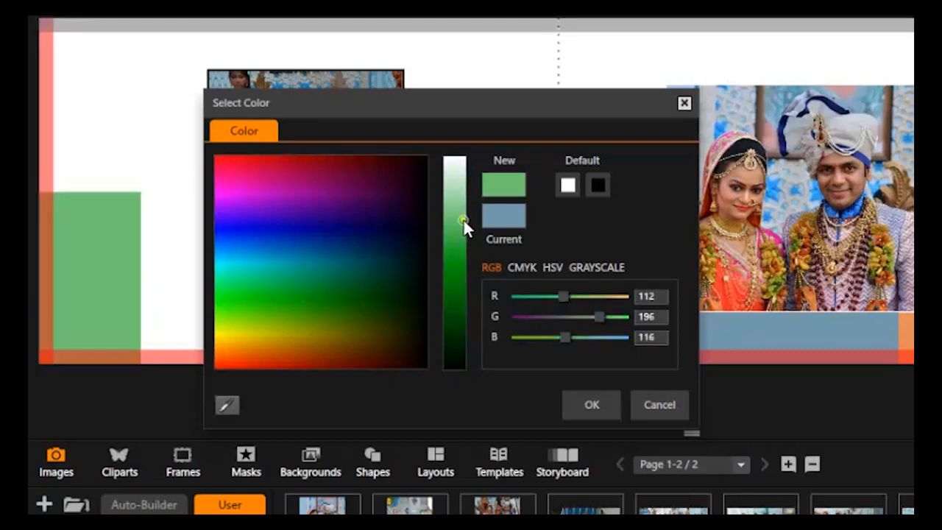
click(457, 201)
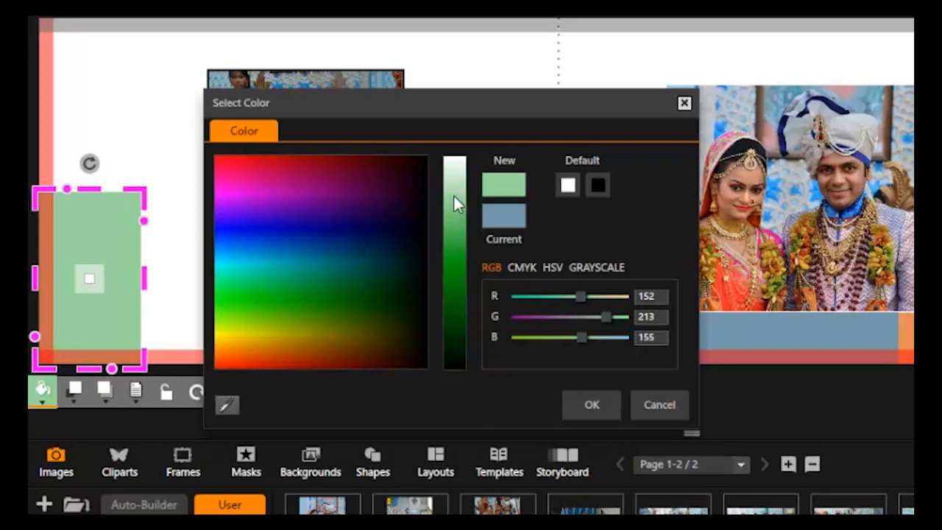
click(592, 411)
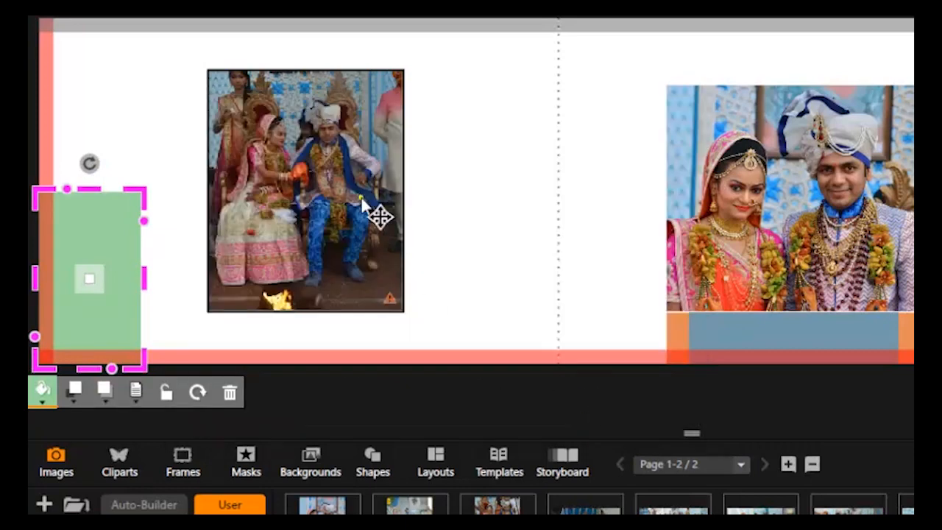
Change the outside stroke colour of the couple's throne photo to teal, RGB 0, 148, 144.
click(378, 211)
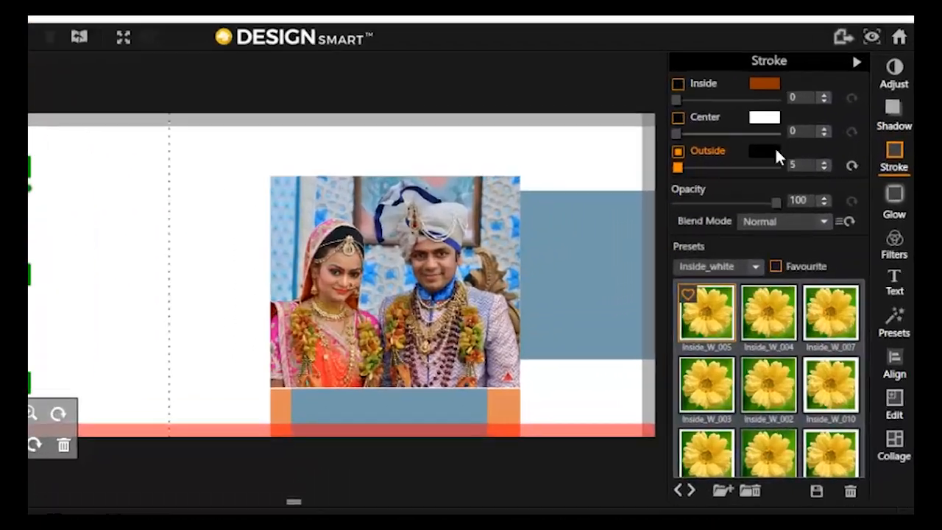
click(806, 147)
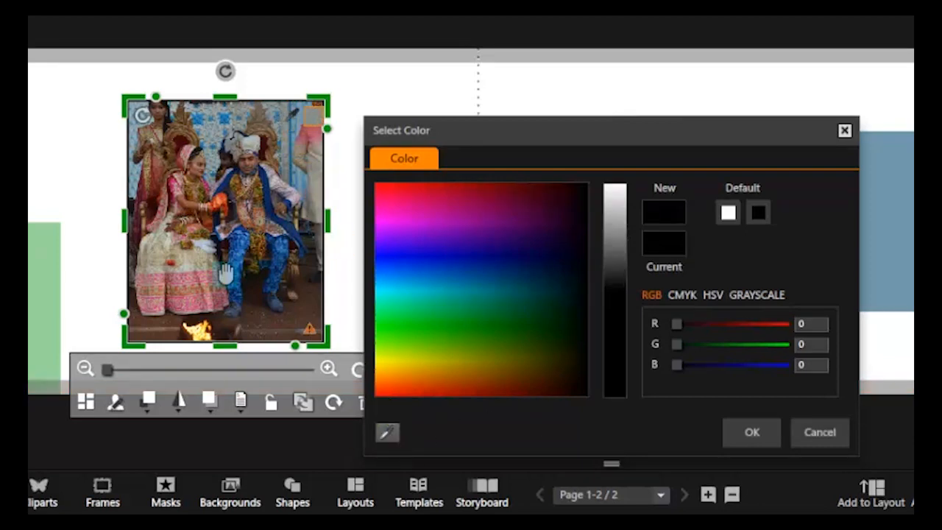
click(285, 122)
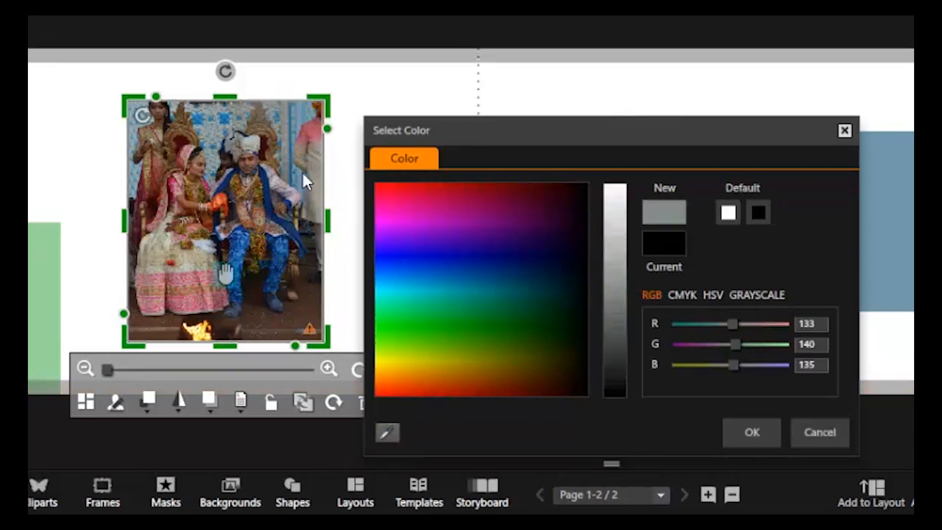
click(469, 285)
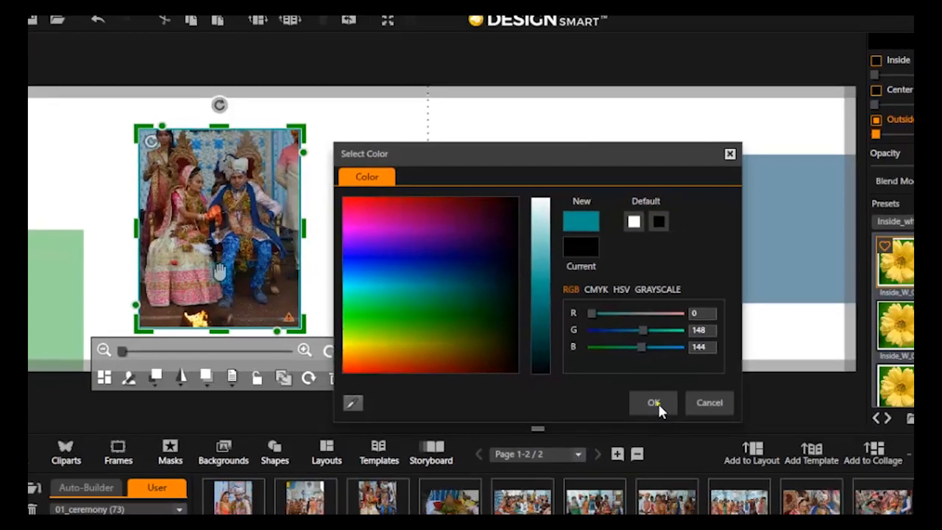
click(754, 433)
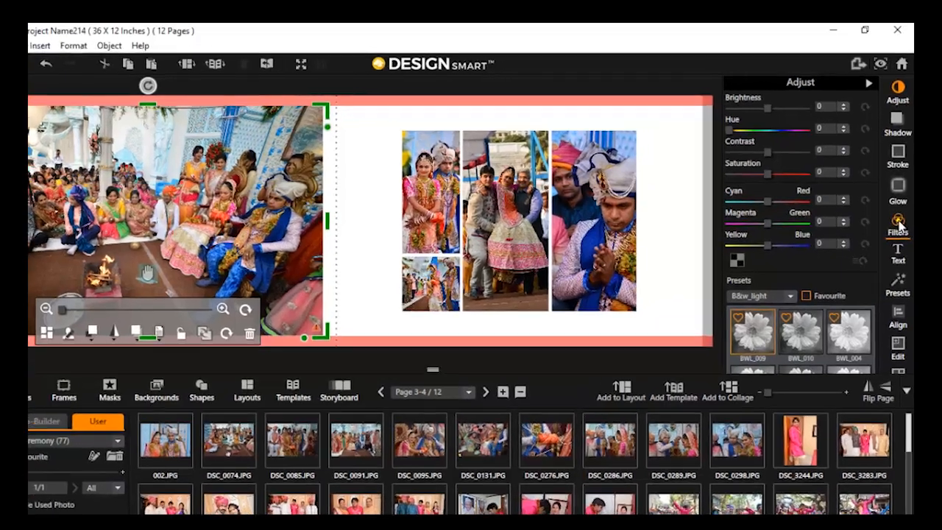
Try linear gradient fades on the large photo of spread 3-4 from its top, bottom, right and left edges with MidPoint 25.
click(903, 219)
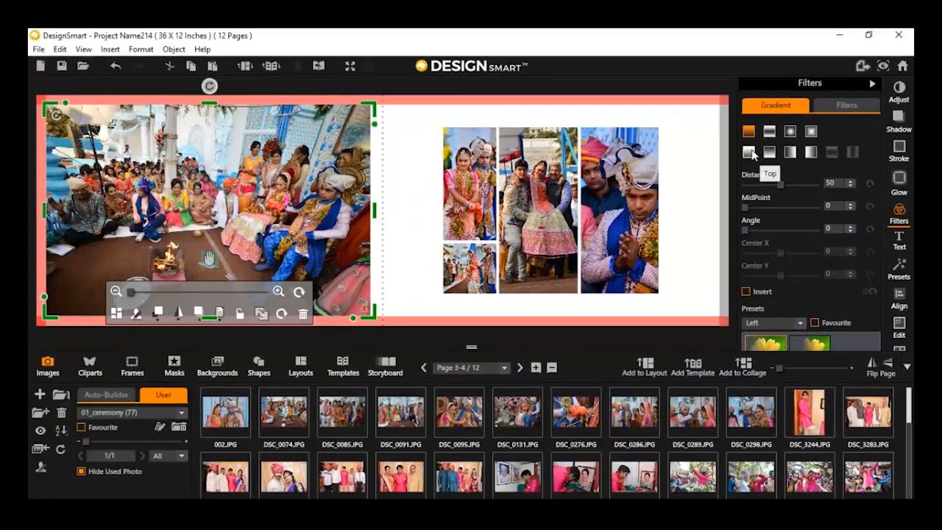
click(670, 183)
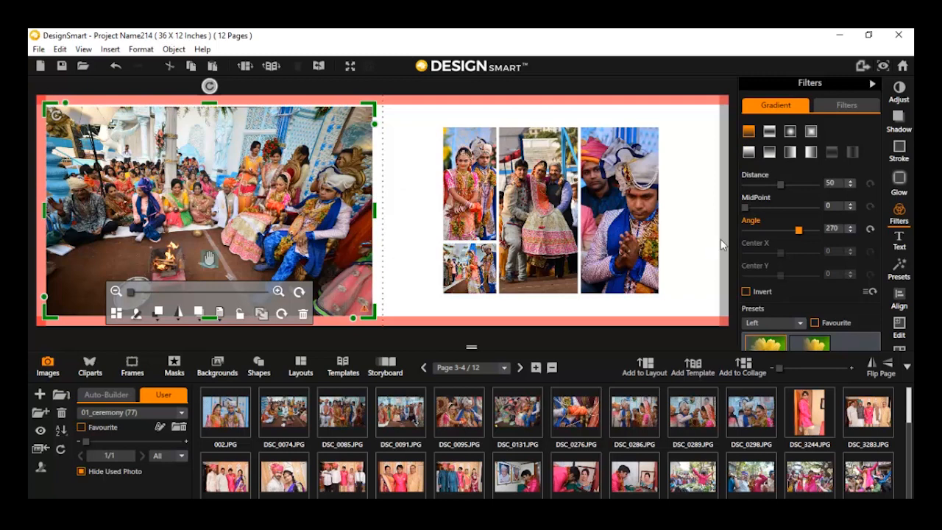
mouse_move(747, 209)
mouse_down()
mouse_move(772, 210)
mouse_move(764, 213)
mouse_up()
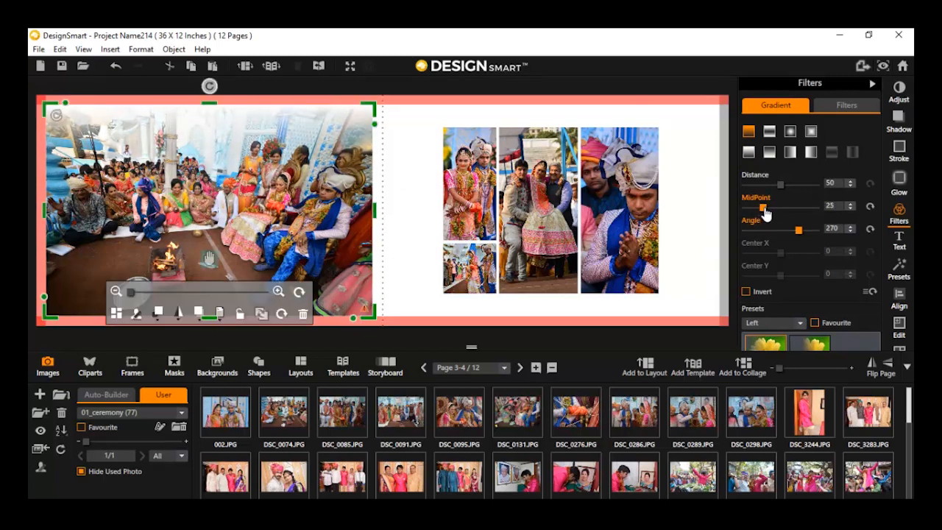
click(769, 153)
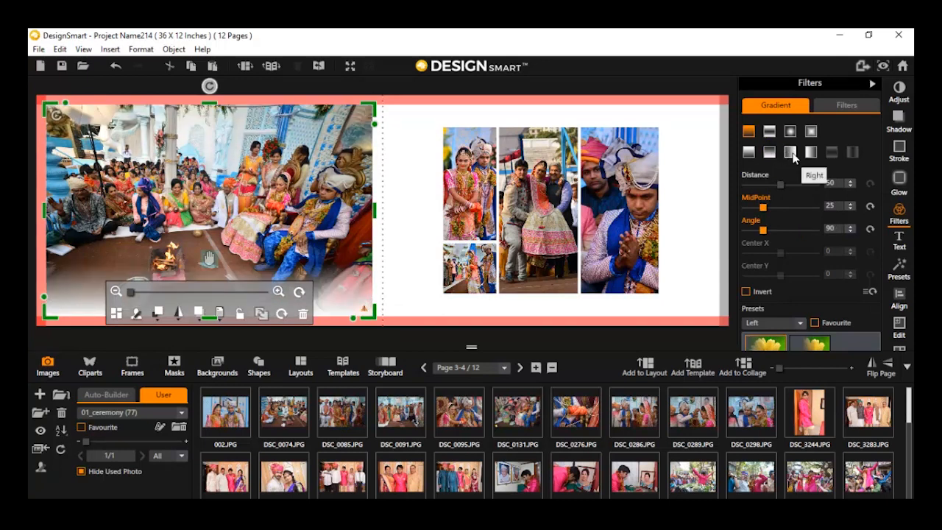
click(791, 153)
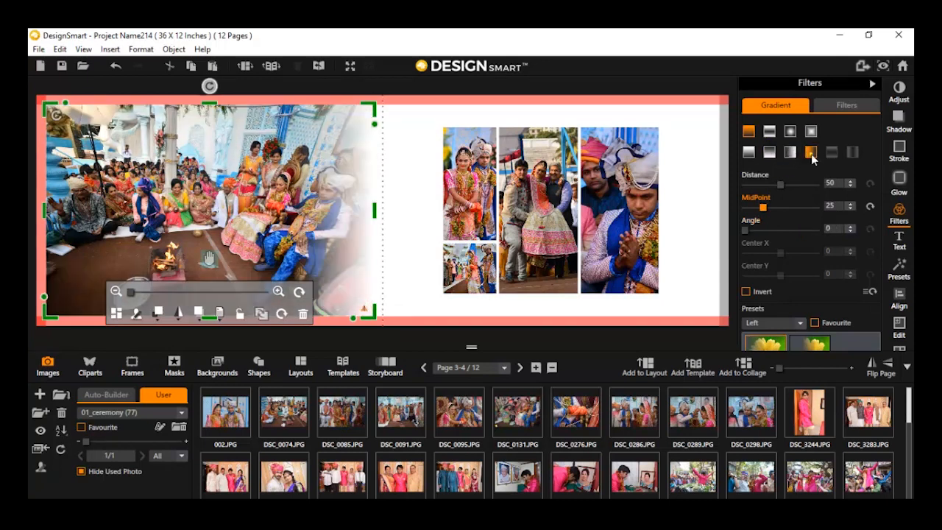
click(811, 153)
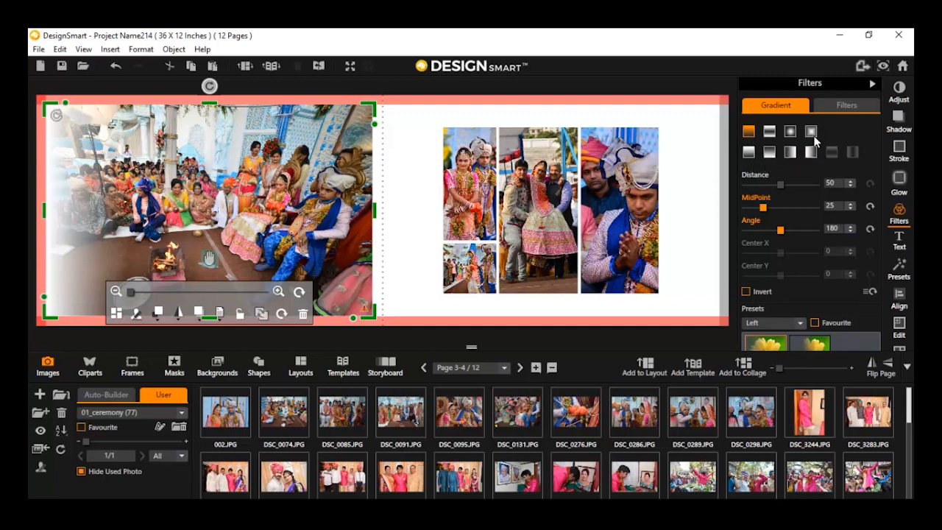
Try two-sided gradient fades on the large photo, top and bottom as well as left and right, raising MidPoint to 38.
click(769, 132)
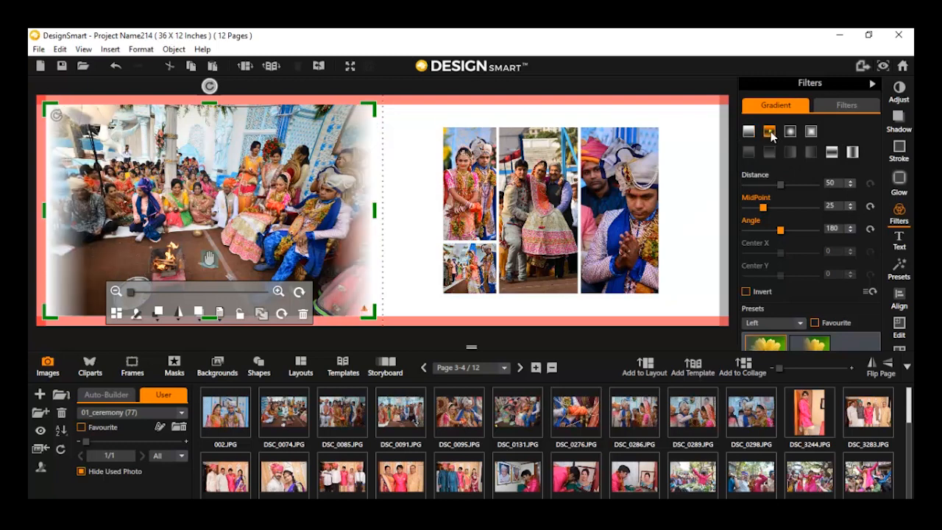
click(834, 153)
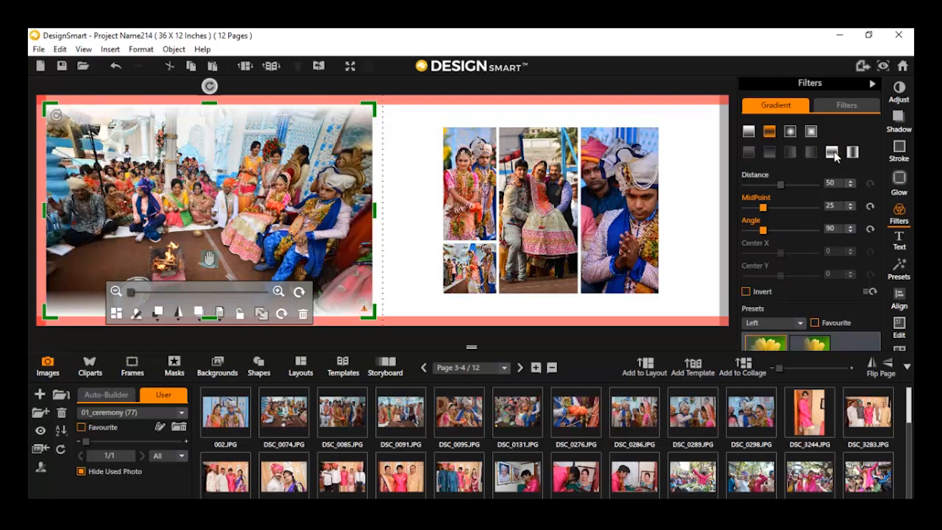
drag(765, 209, 771, 209)
click(852, 152)
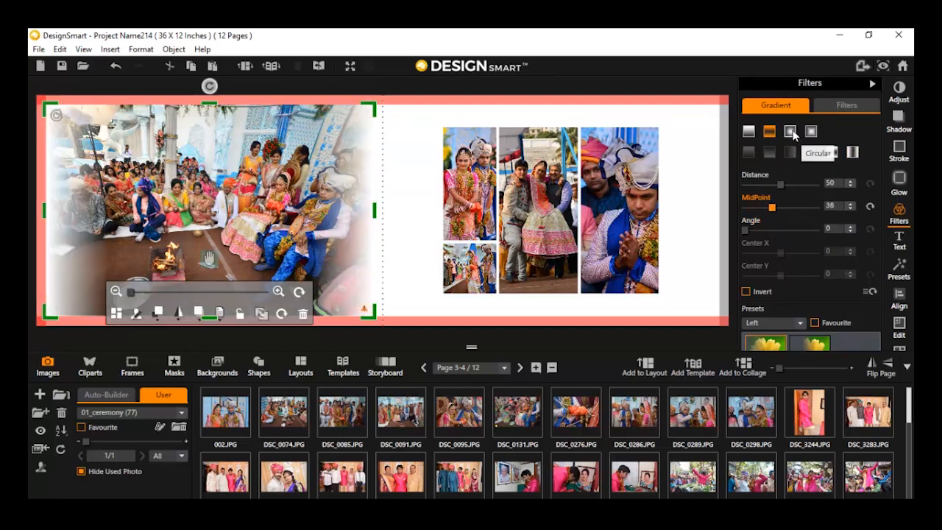
Try the circular fade on the large photo, then apply the rectangular fade on all four edges with a lower MidPoint.
click(791, 132)
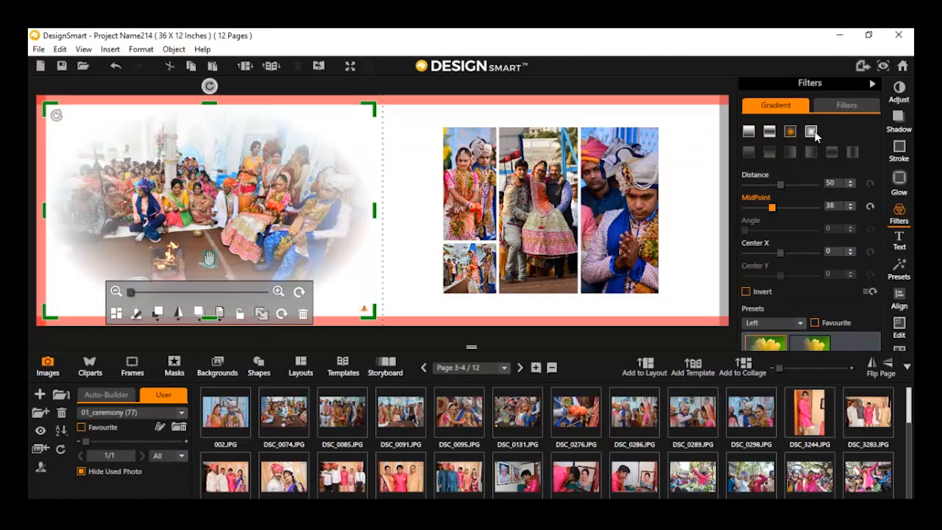
click(812, 134)
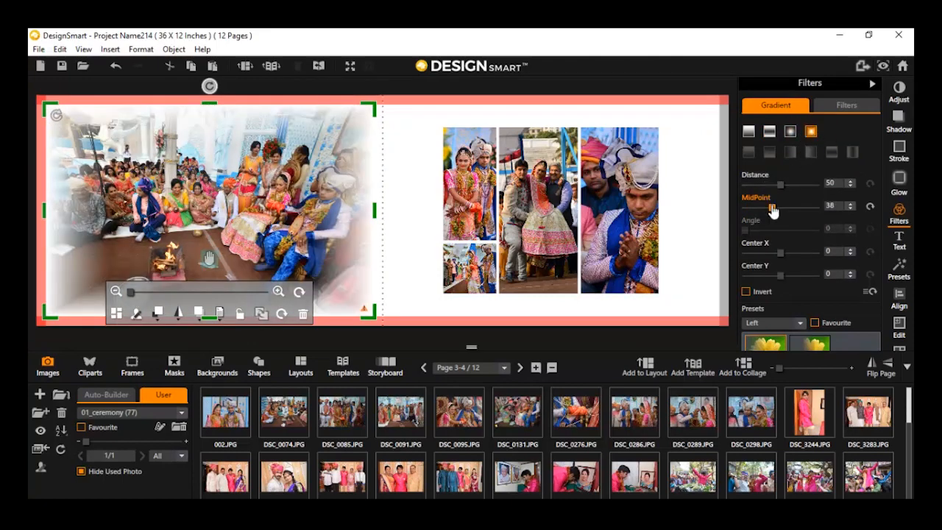
drag(772, 208, 765, 211)
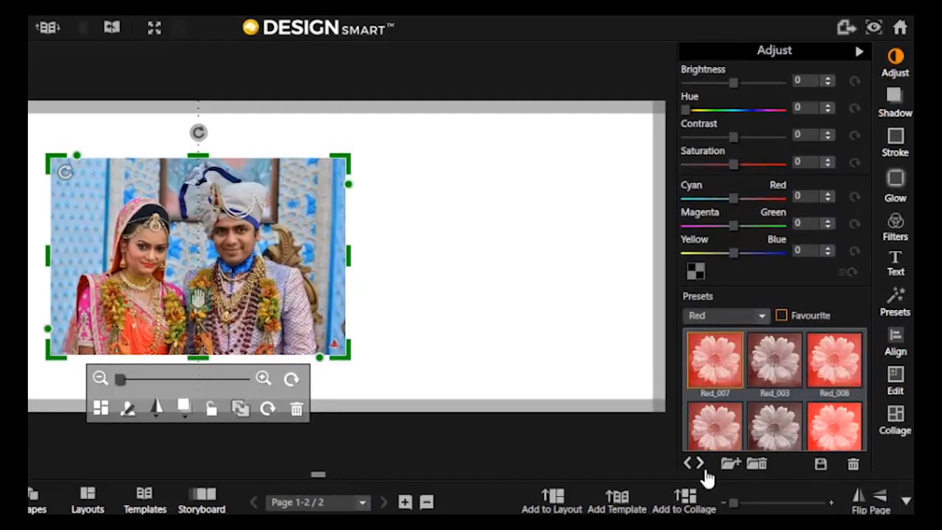
Convert the couple portrait to black and white and tint it with Cyan-Red set to 29.
mouse_move(696, 344)
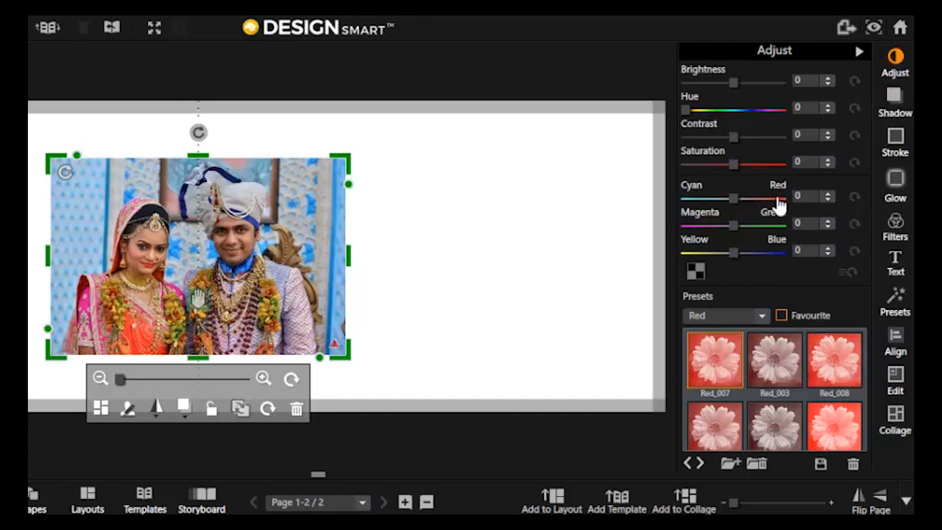
click(695, 271)
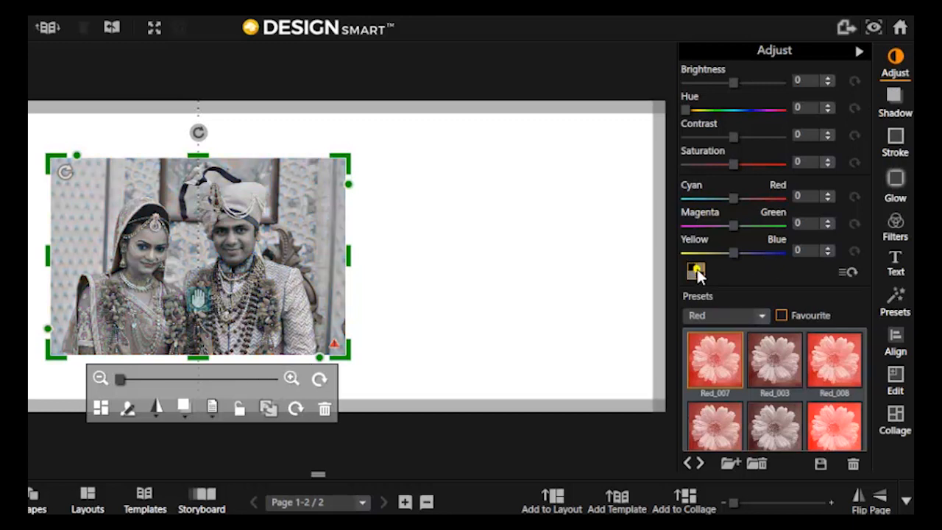
drag(738, 207, 752, 206)
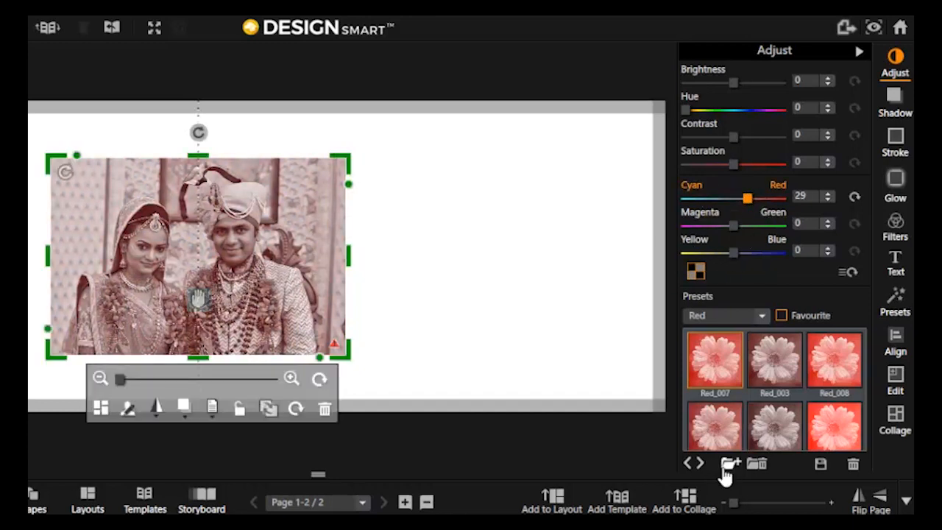
Create a new folder named bw1 for the adjustment presets.
click(728, 465)
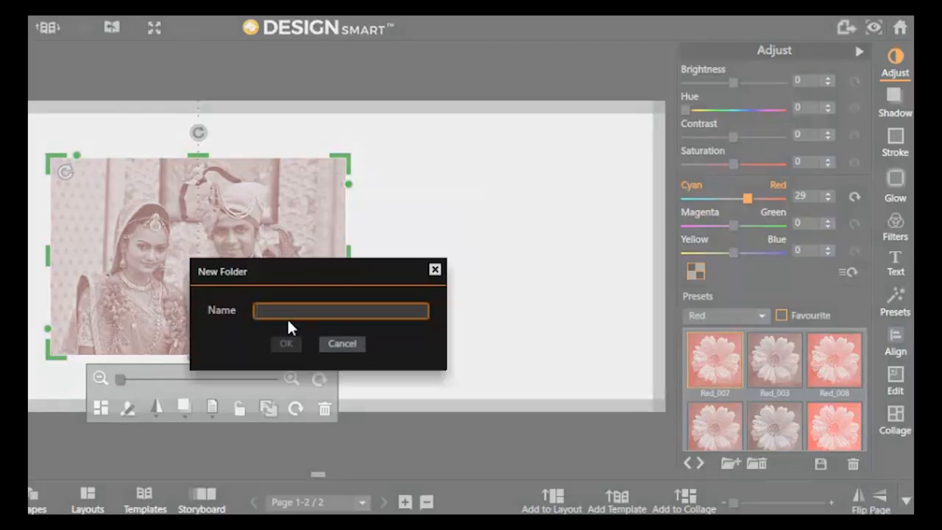
text(bw1)
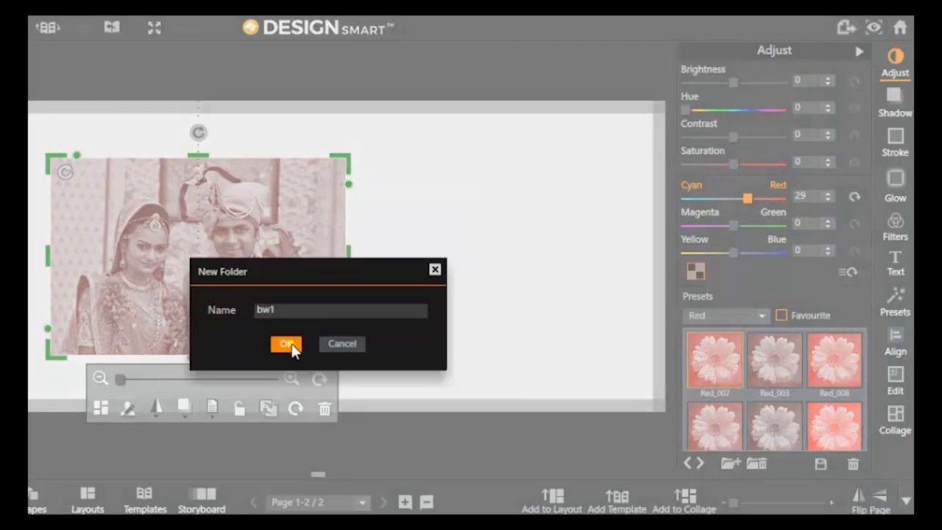
click(291, 345)
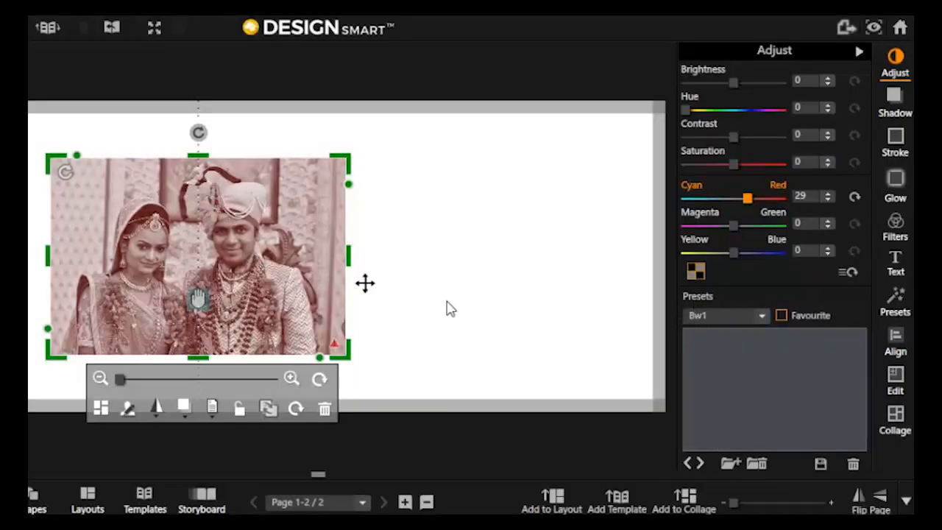
Save the portrait's red-tinted black-and-white adjustment as a preset named bw.
click(822, 465)
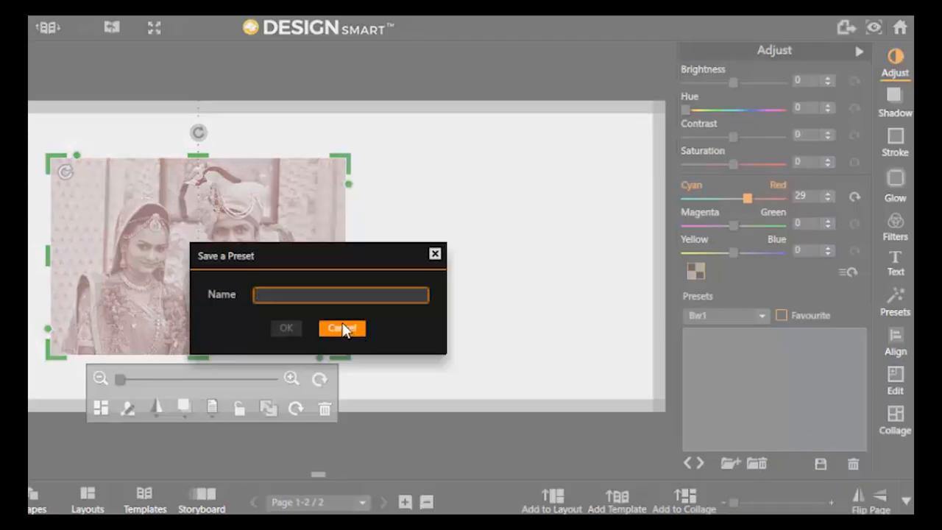
text(W)
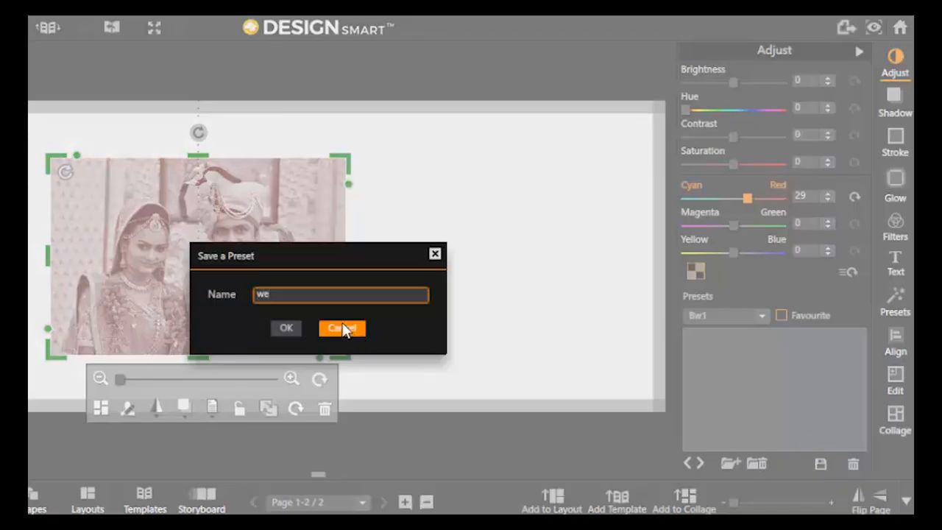
key(BackSpace)
key(BackSpace)
text(bw)
click(287, 328)
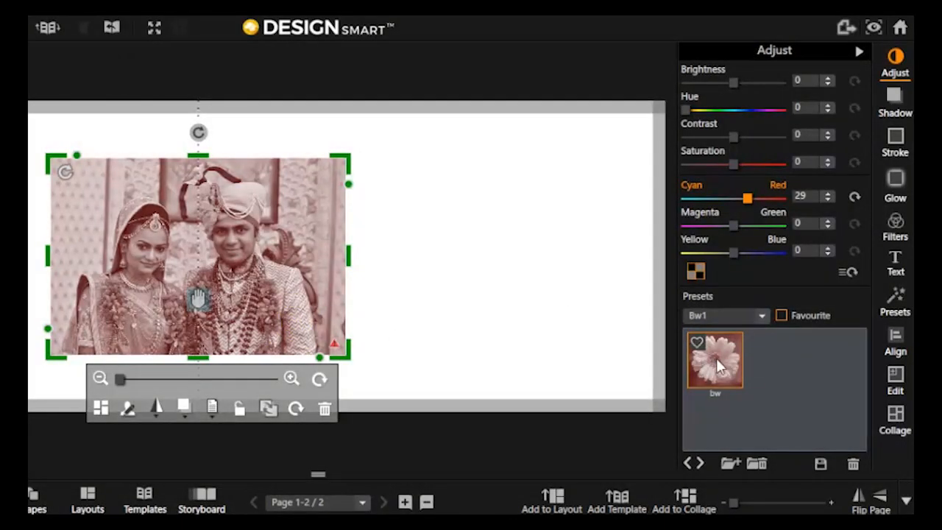
Set the portrait's Cyan-Red value to 0 and save the plain black-and-white adjustment as preset bw2.
drag(750, 203, 733, 208)
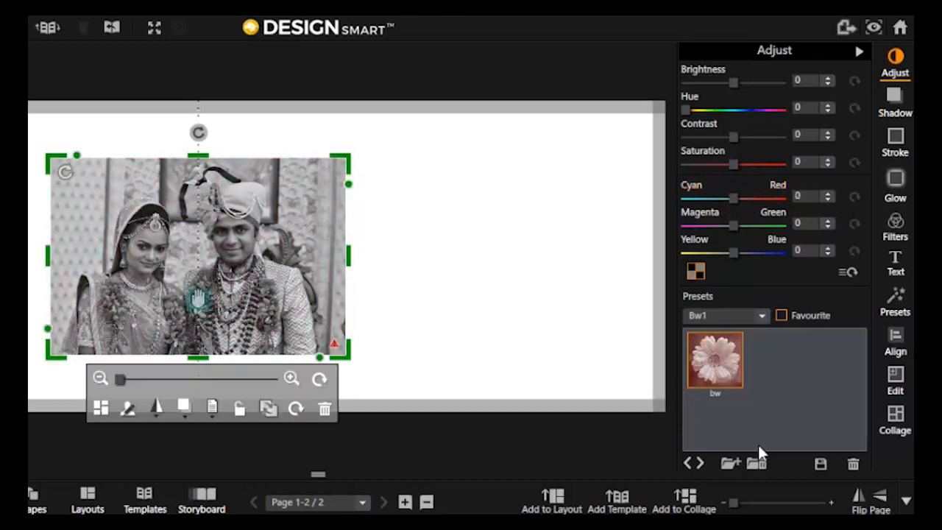
click(820, 463)
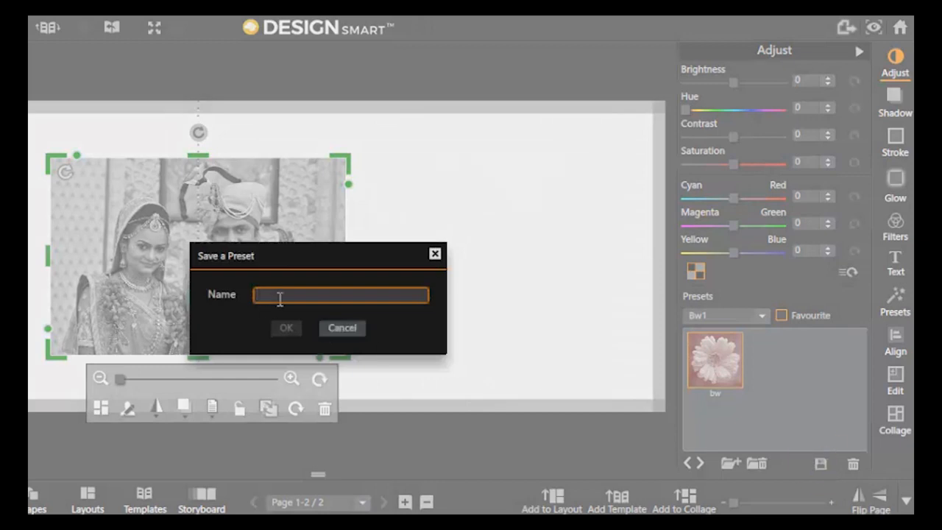
text(bw2)
click(285, 327)
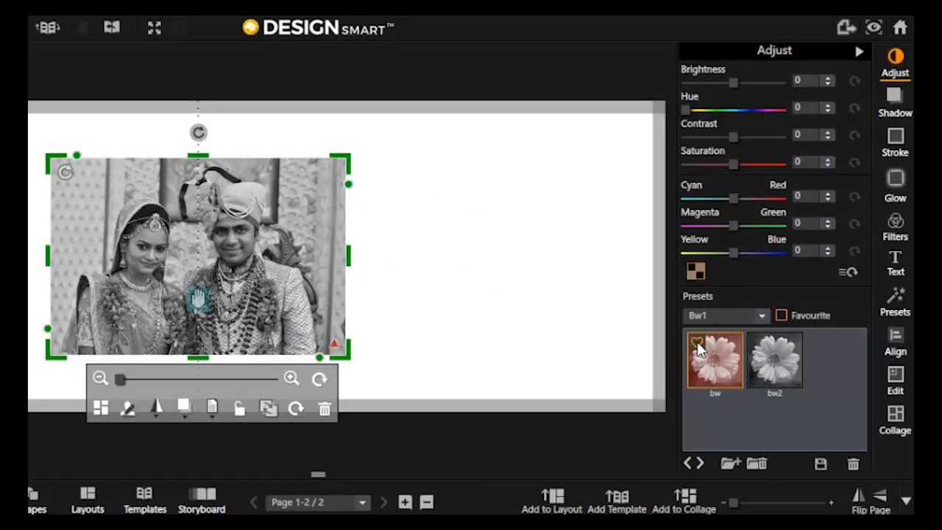
Delete the bw2 adjustment preset and the Bw1 preset folder.
click(793, 359)
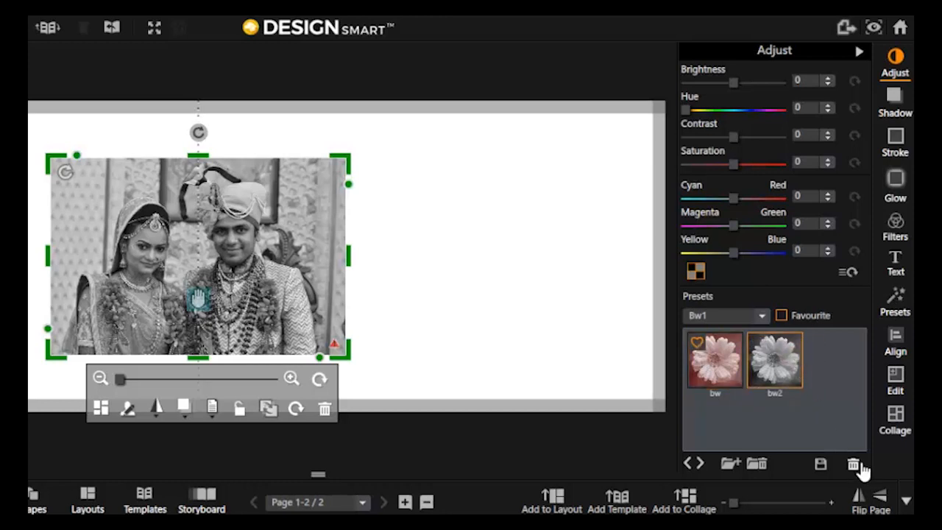
click(853, 463)
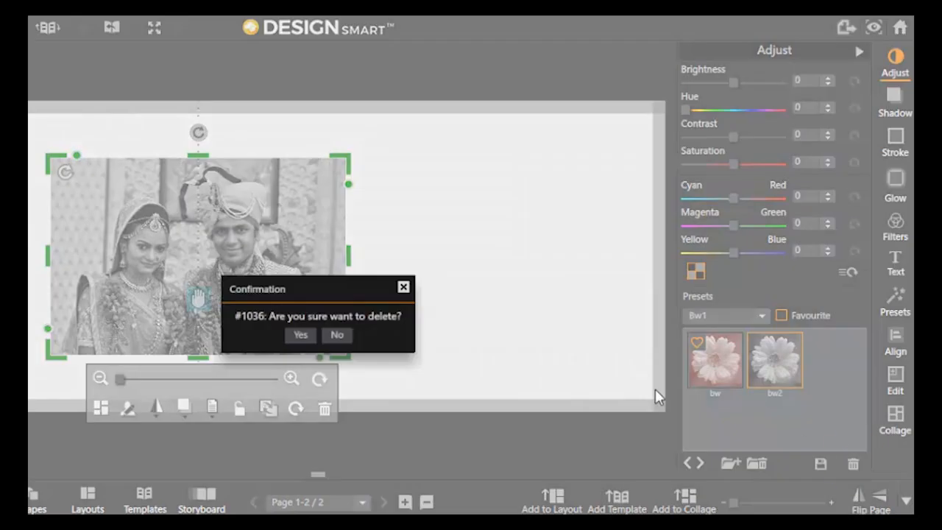
click(306, 336)
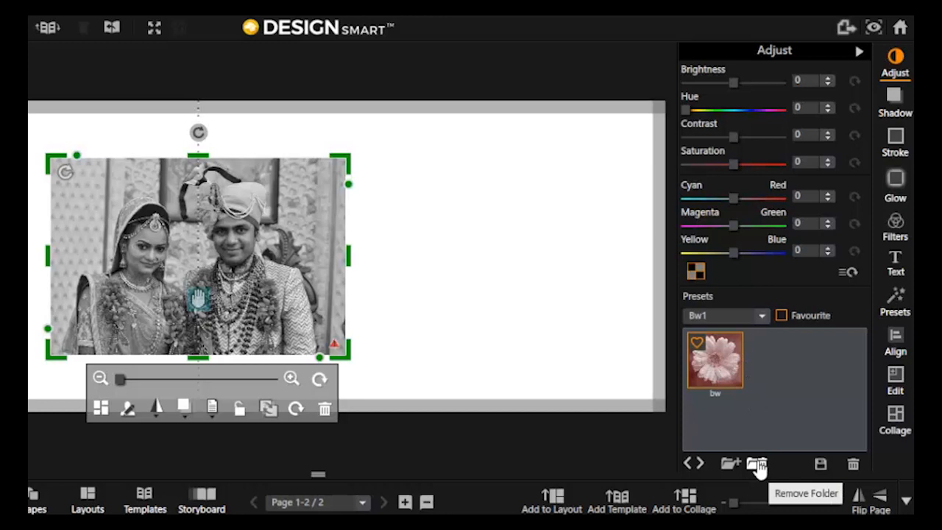
click(756, 463)
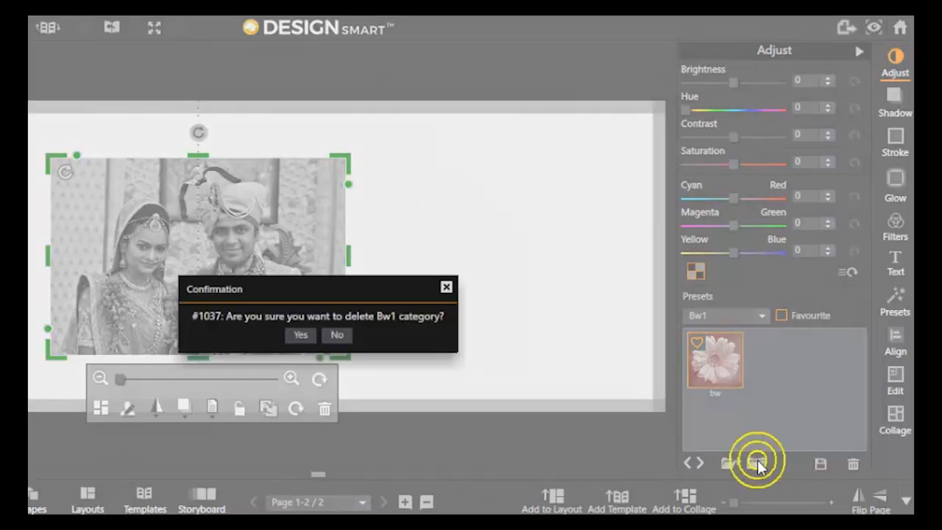
click(300, 335)
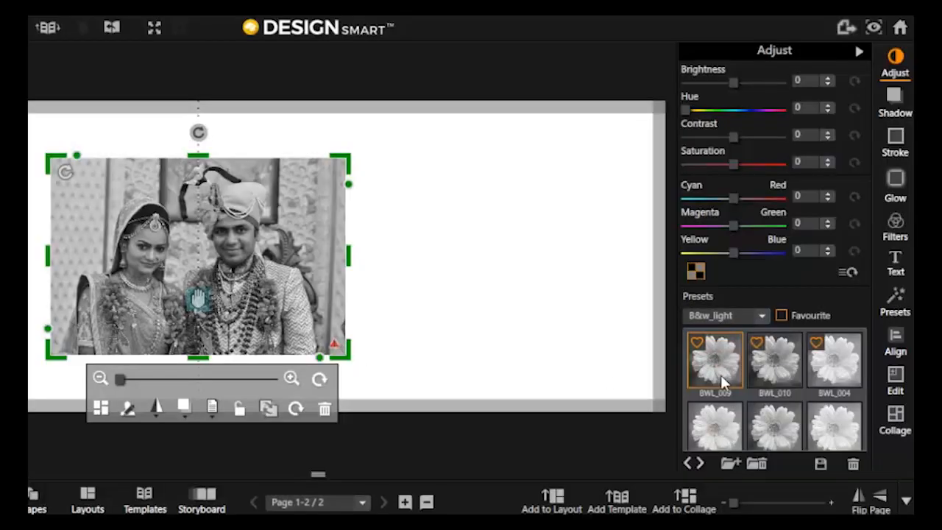
Examine the favourite B&w_light presets and the Shadow, Stroke, Glow, Filters, Text and Presets settings for the portrait.
click(783, 317)
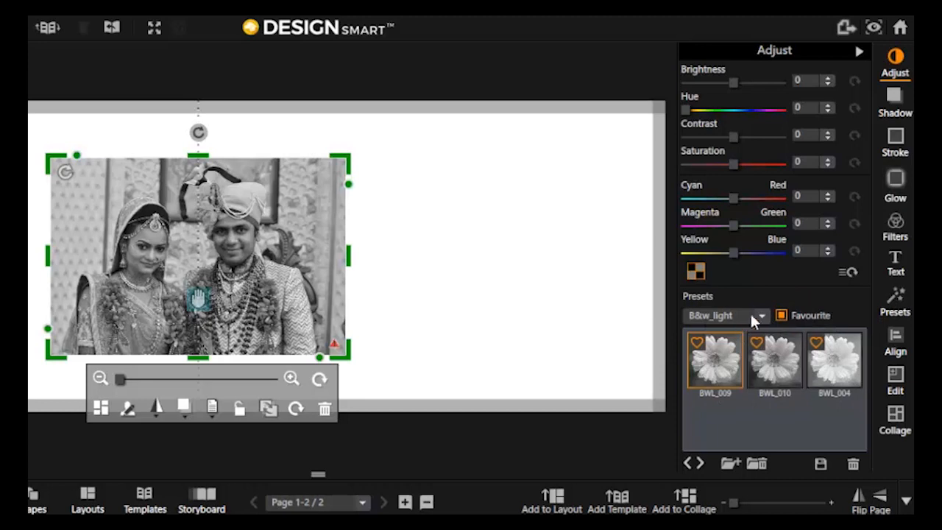
click(781, 316)
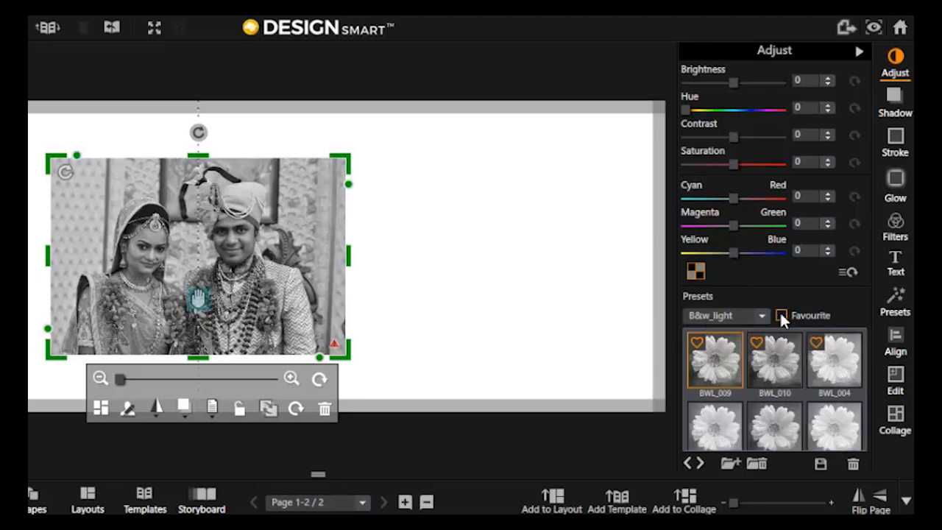
click(896, 99)
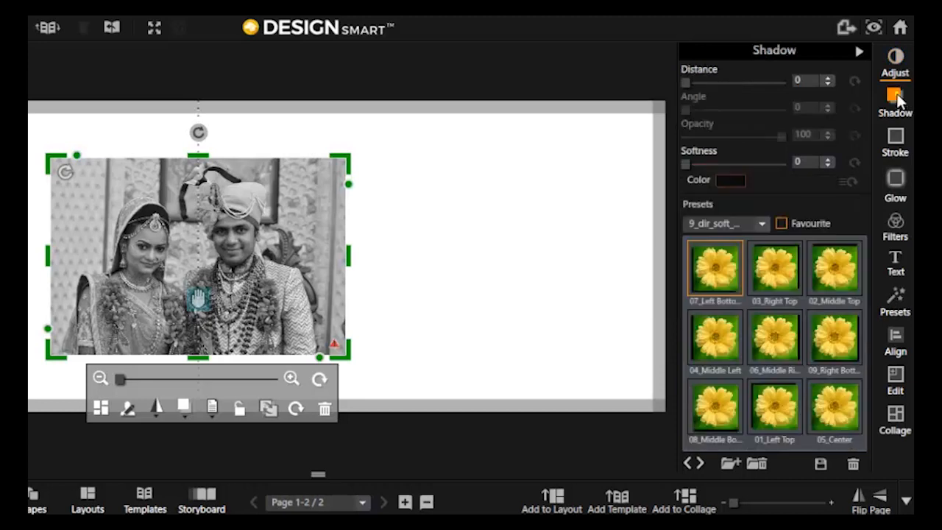
click(896, 139)
click(896, 180)
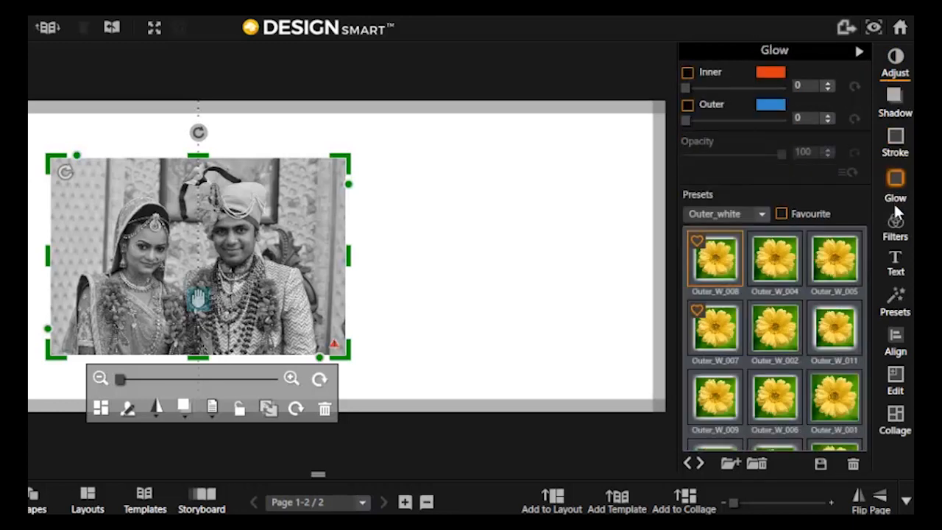
click(895, 221)
click(896, 258)
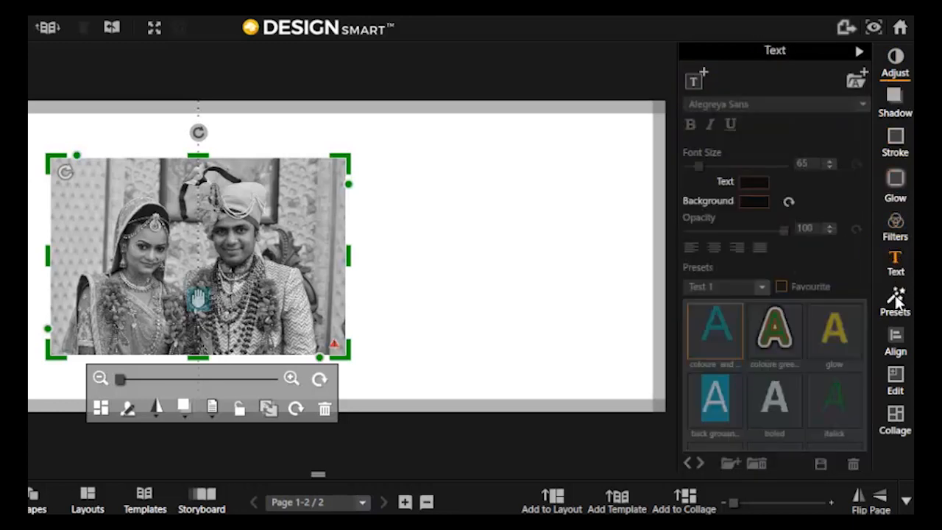
click(896, 298)
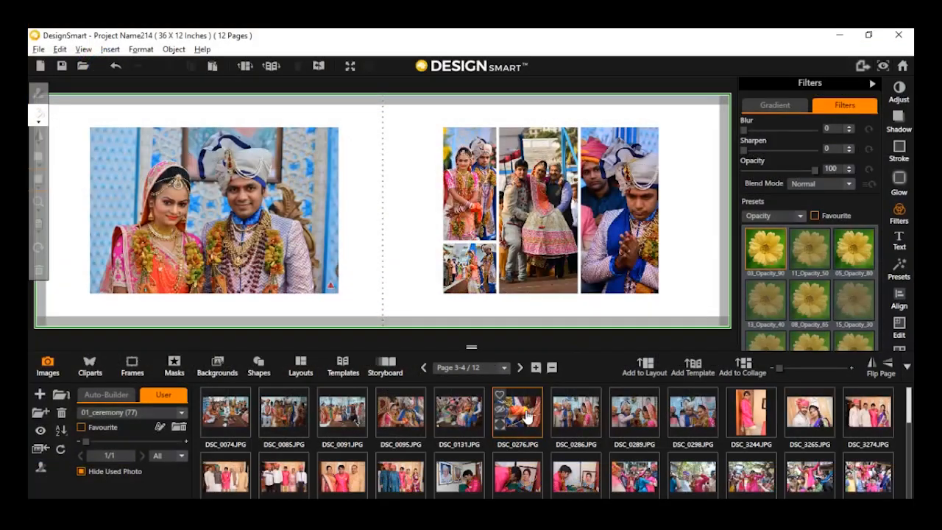
Set photo DSC_0276.JPG as the background of pages 3-4 and enlarge it within the spread.
click(40, 448)
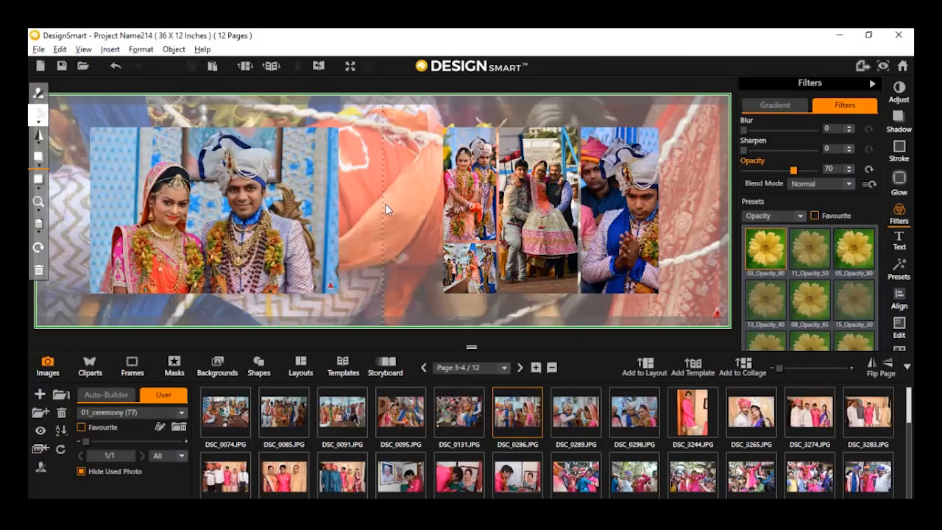
click(40, 203)
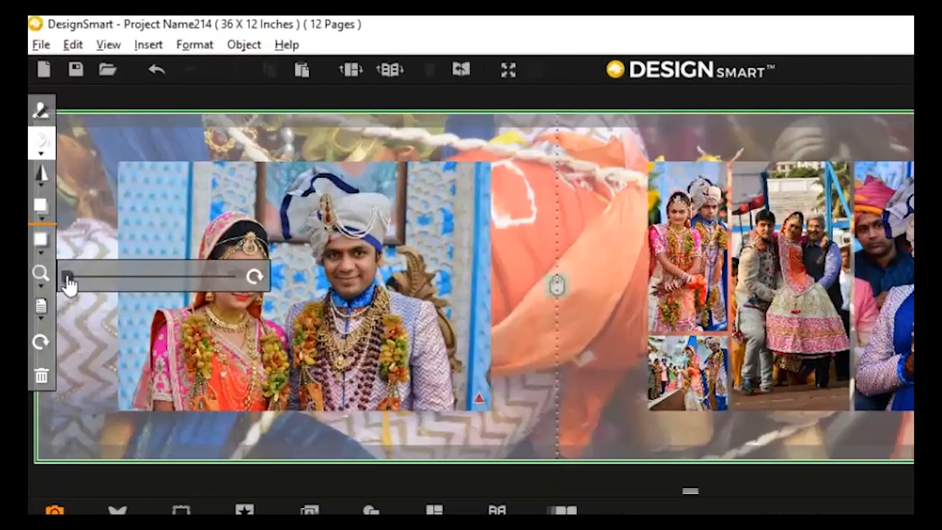
drag(64, 258, 99, 287)
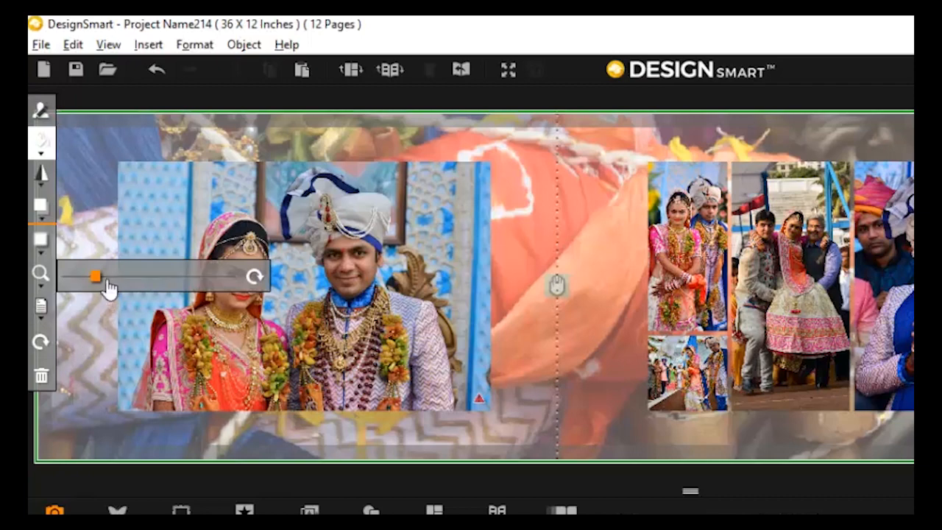
drag(96, 277, 167, 290)
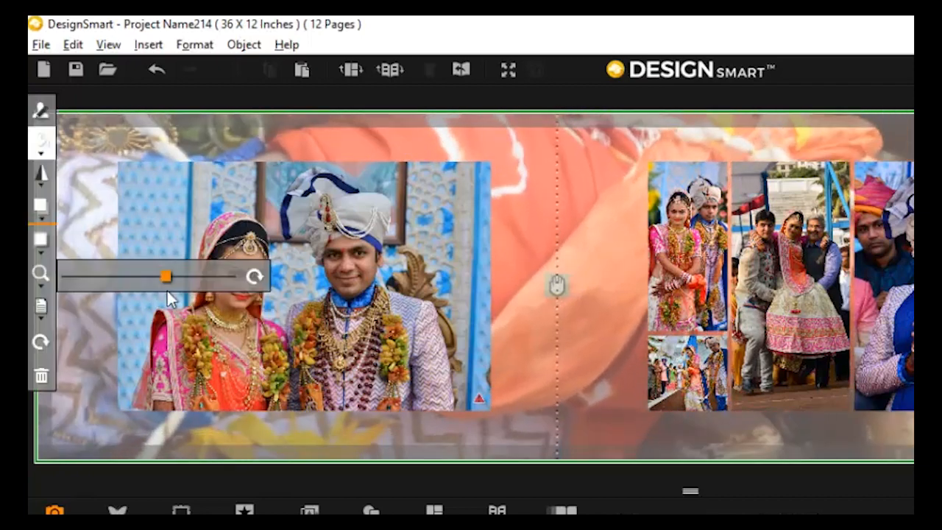
Blur the background photo on pages 3-4, trying a Blur value of 204.
click(45, 245)
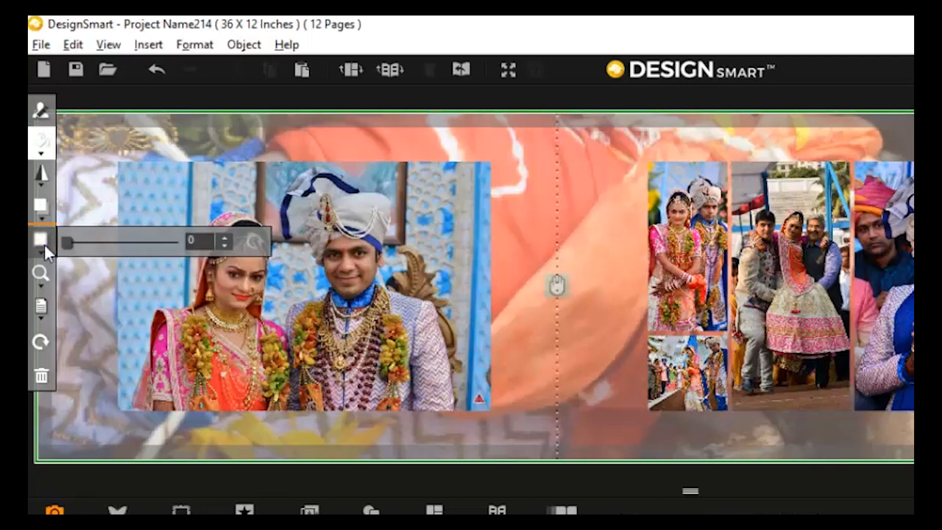
drag(72, 257, 254, 269)
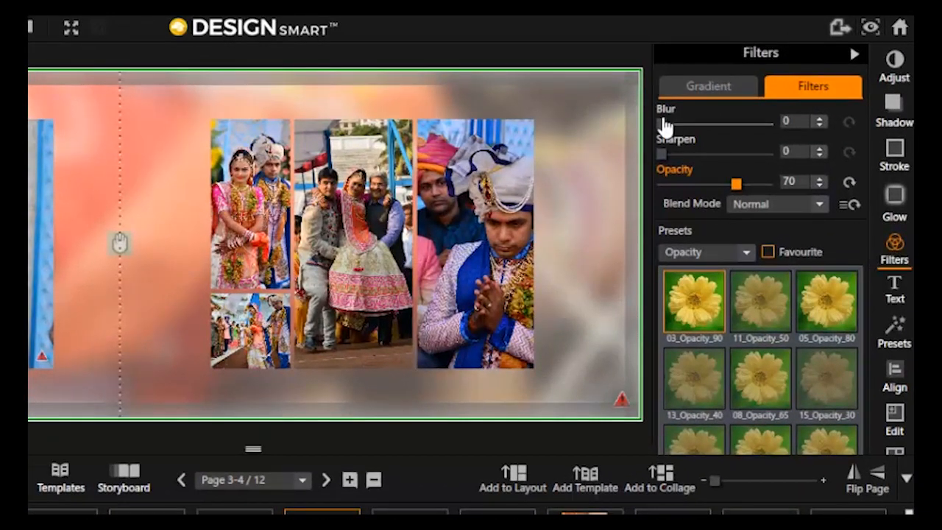
drag(661, 123, 751, 129)
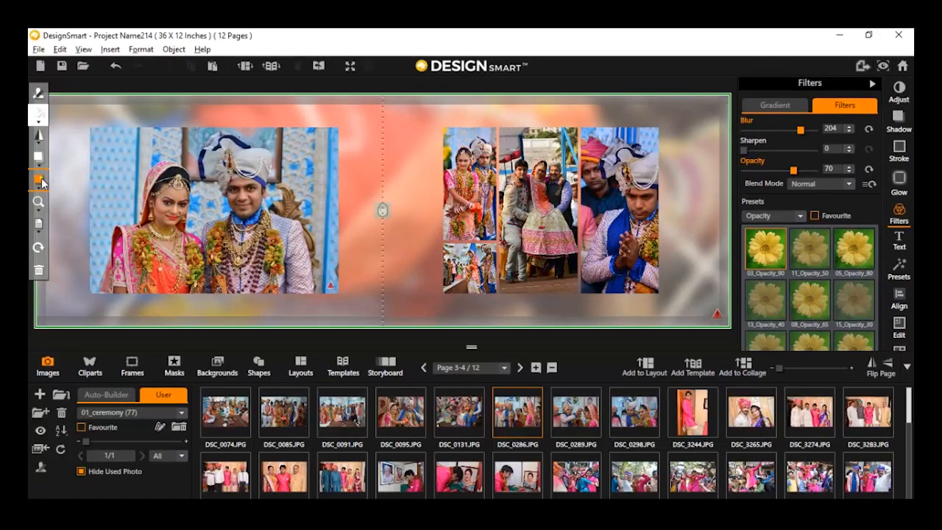
click(42, 181)
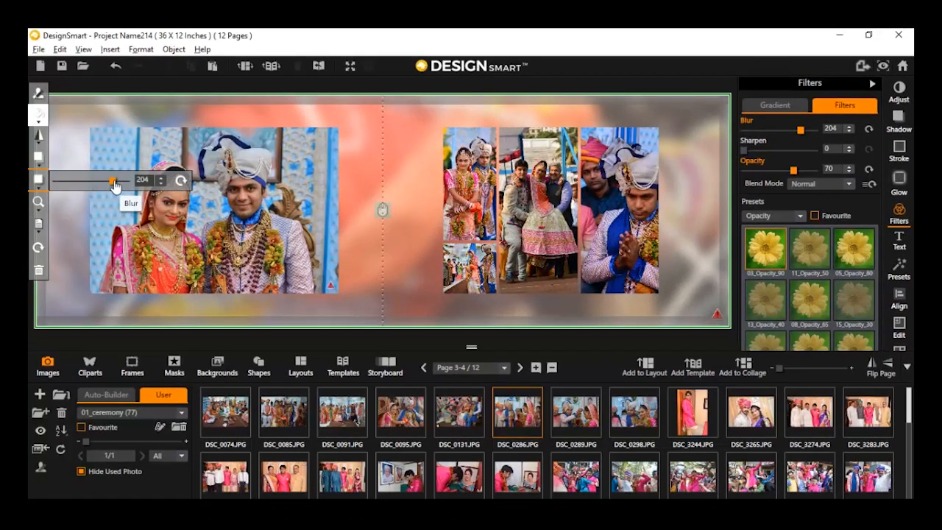
drag(113, 183, 177, 194)
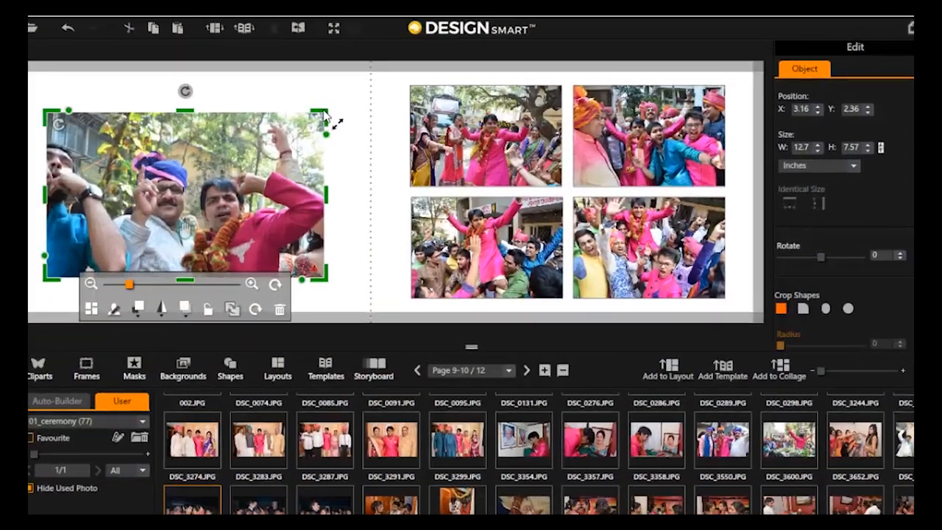
Shrink the large dancing photo on pages 9-10 to about 10.9 by 6.5 inches.
mouse_move(323, 114)
mouse_down()
mouse_move(314, 122)
mouse_move(310, 112)
mouse_up()
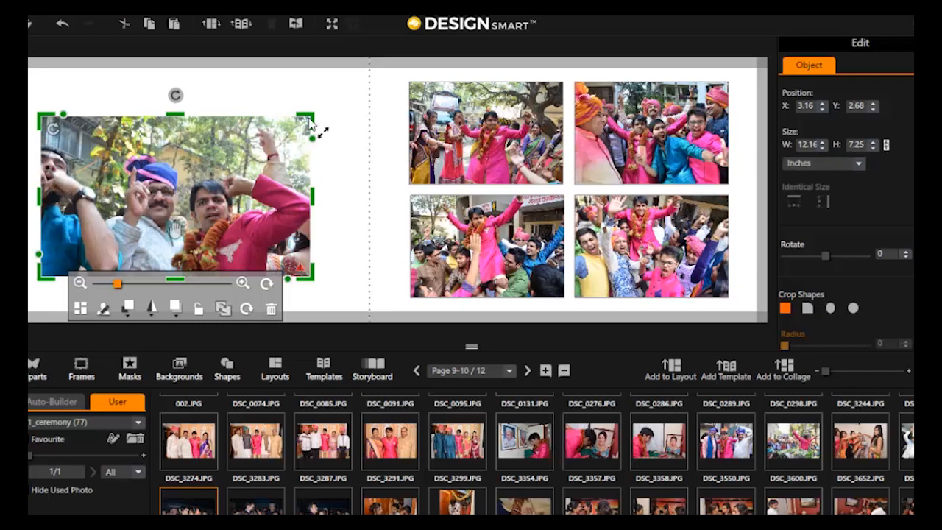
drag(311, 118, 284, 134)
drag(242, 203, 196, 189)
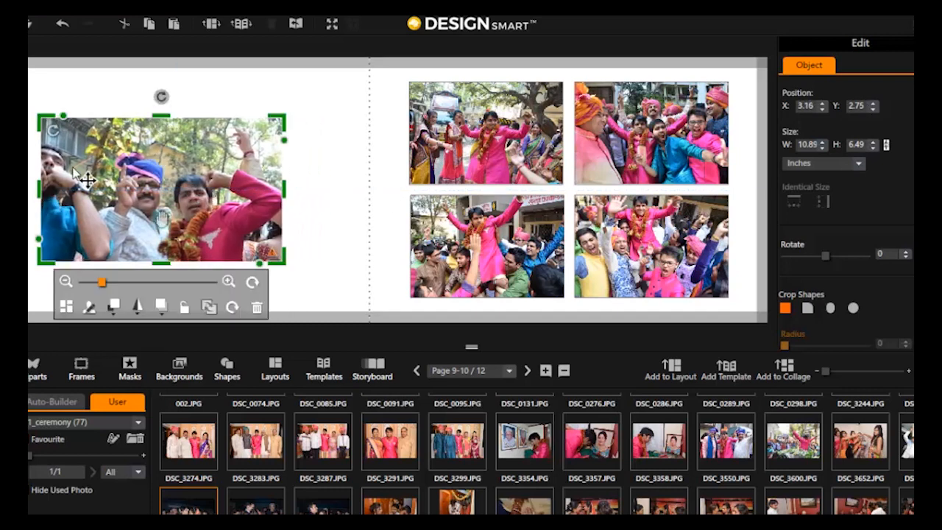
mouse_move(197, 150)
mouse_down()
mouse_move(181, 154)
mouse_move(192, 155)
mouse_up()
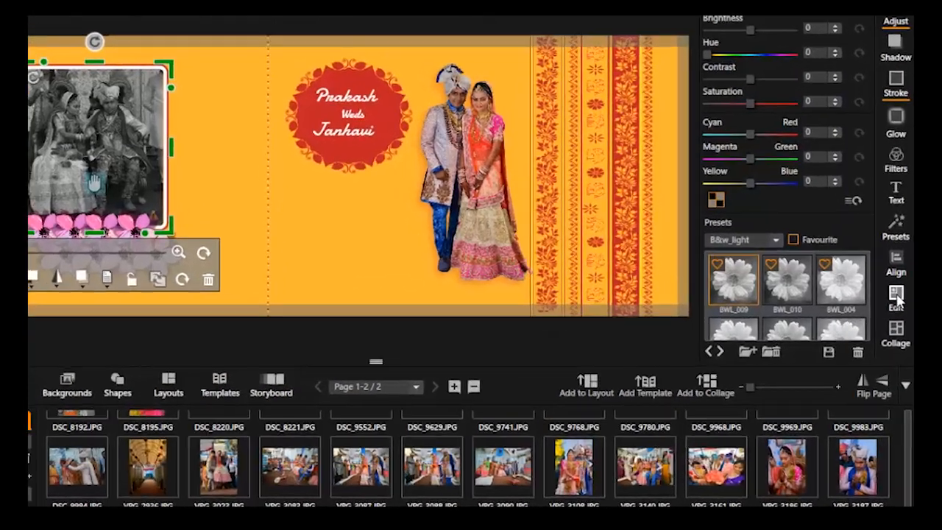
Crop the framed black-and-white couple photo to a circle and resize its frame.
click(898, 327)
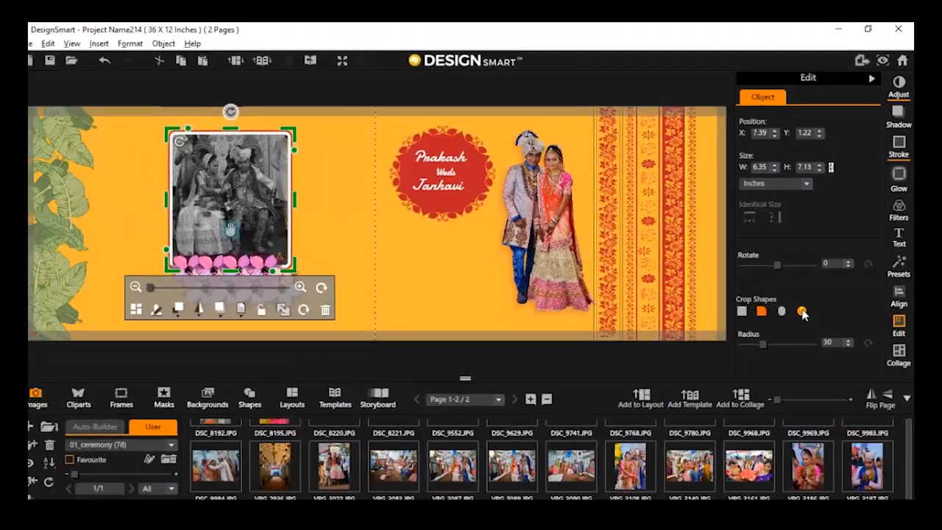
click(748, 239)
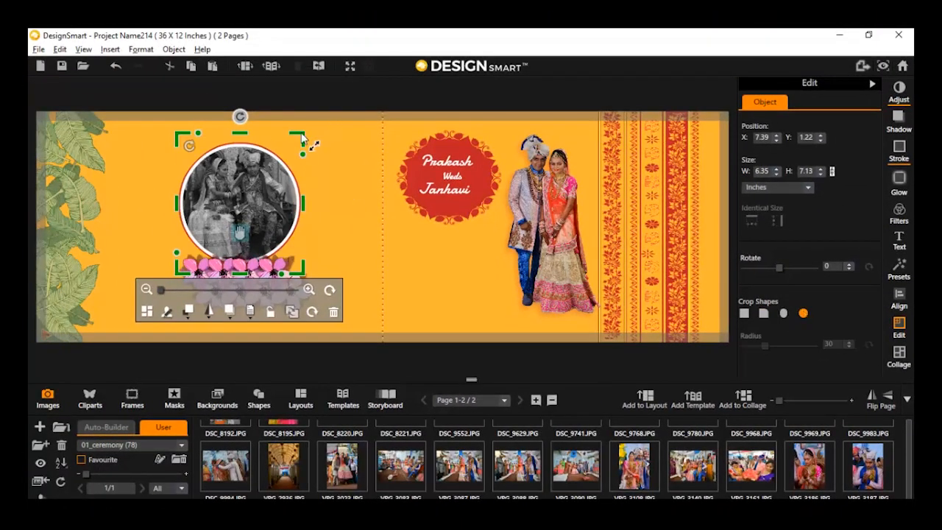
drag(302, 138, 299, 153)
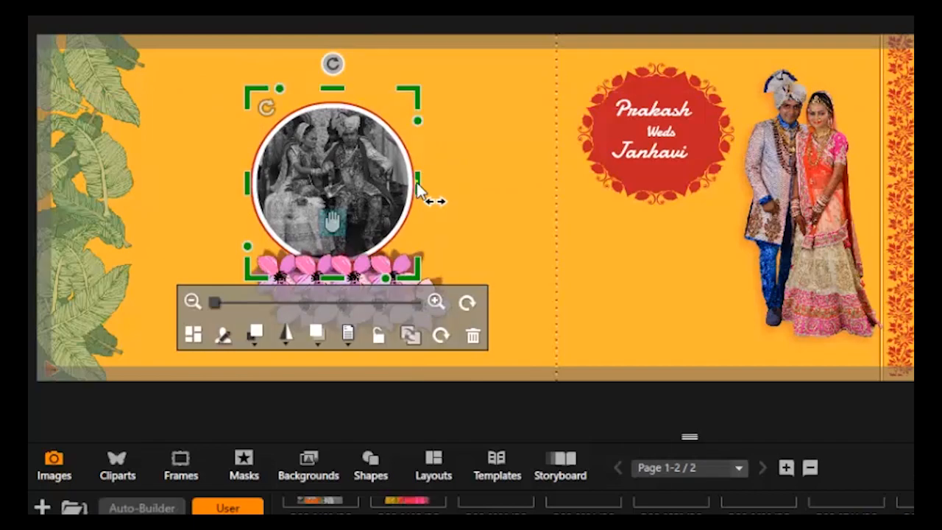
drag(417, 190, 465, 181)
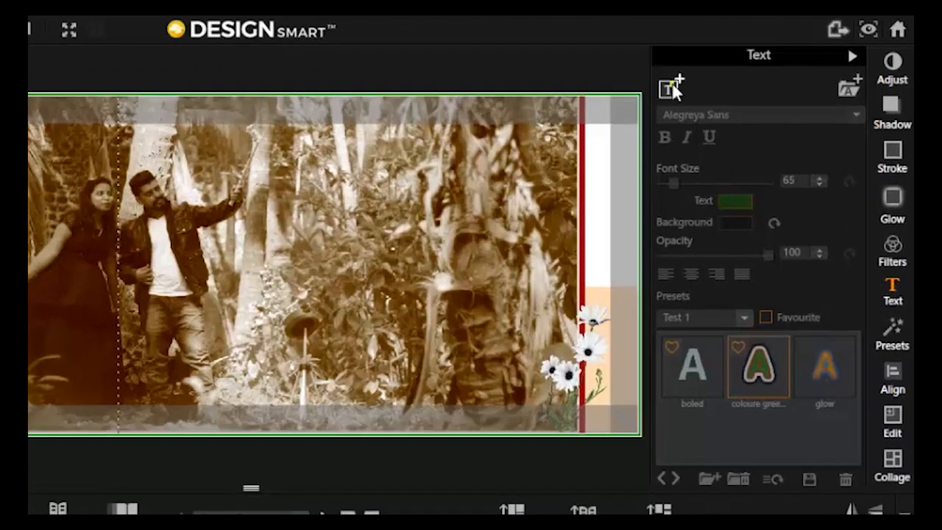
Add a text box on the peach area below the two tilted photos and enter the couple's names.
click(751, 104)
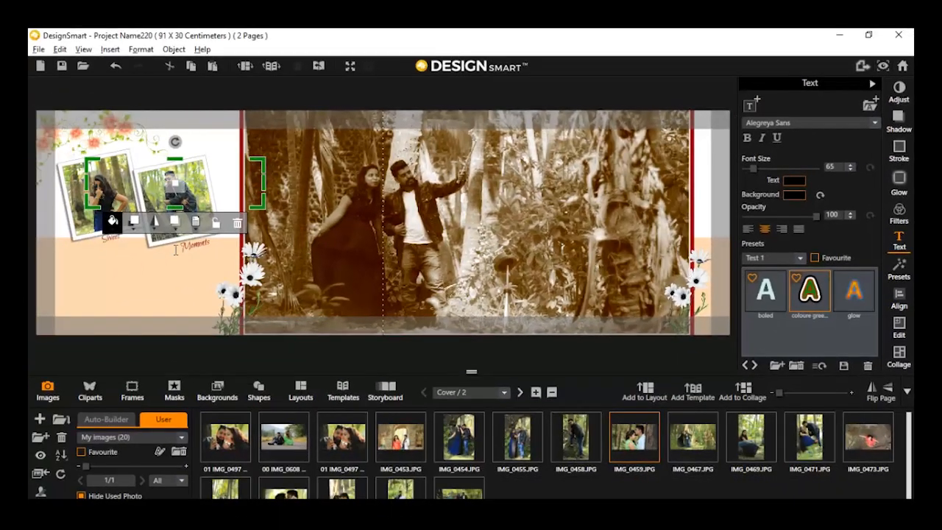
drag(181, 190, 153, 275)
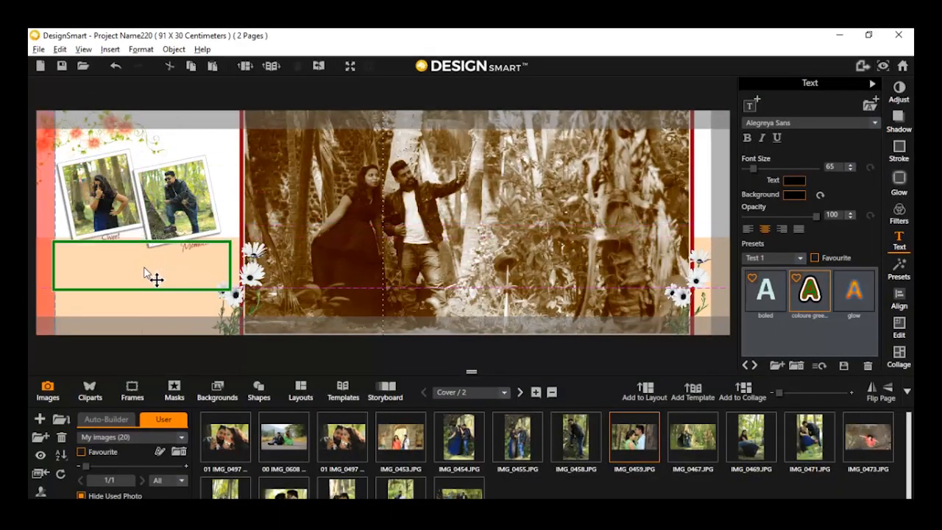
click(155, 262)
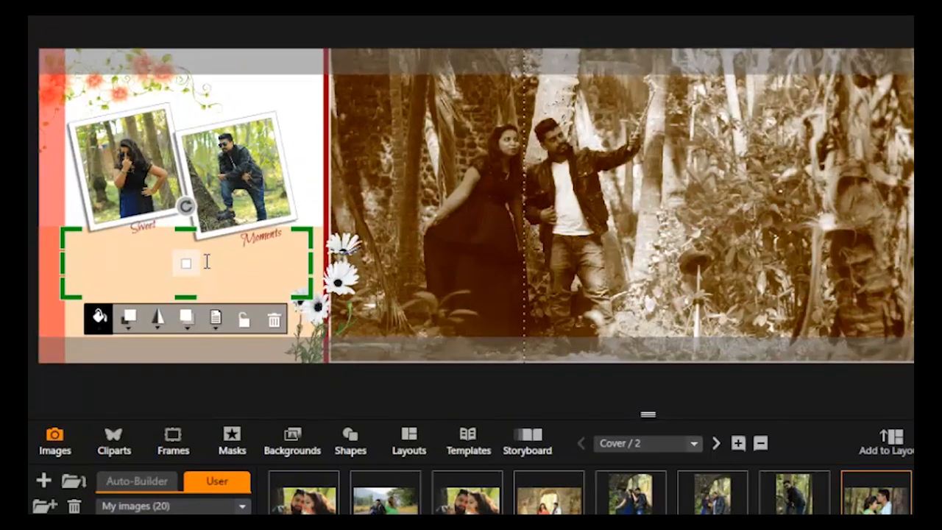
text(Viren with Heena)
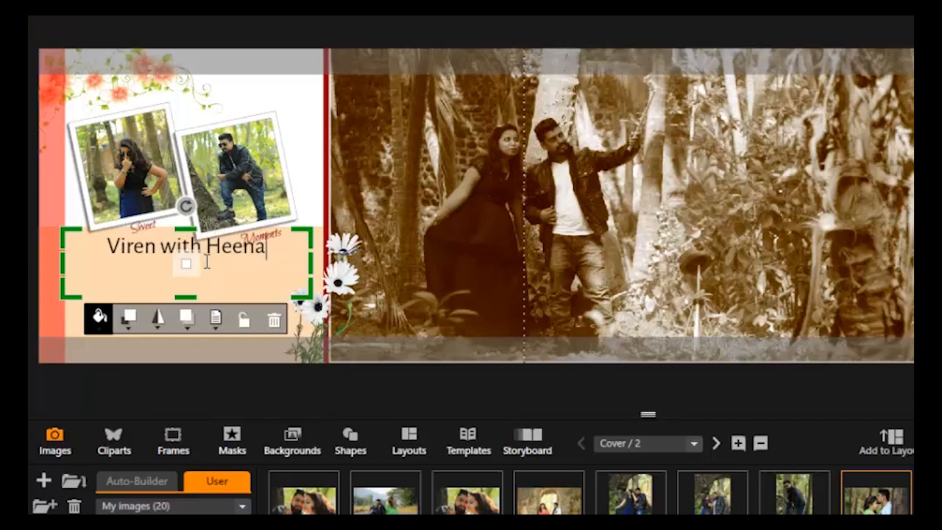
click(200, 282)
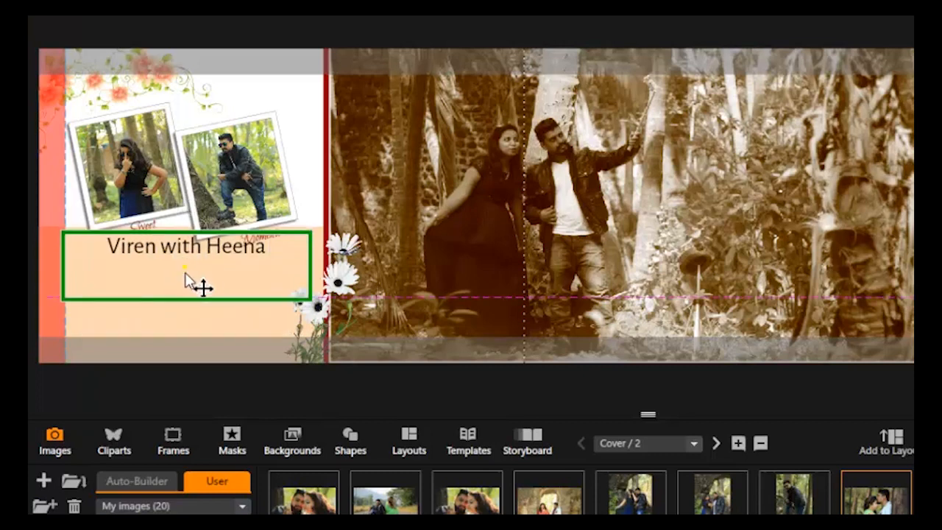
drag(199, 282, 202, 294)
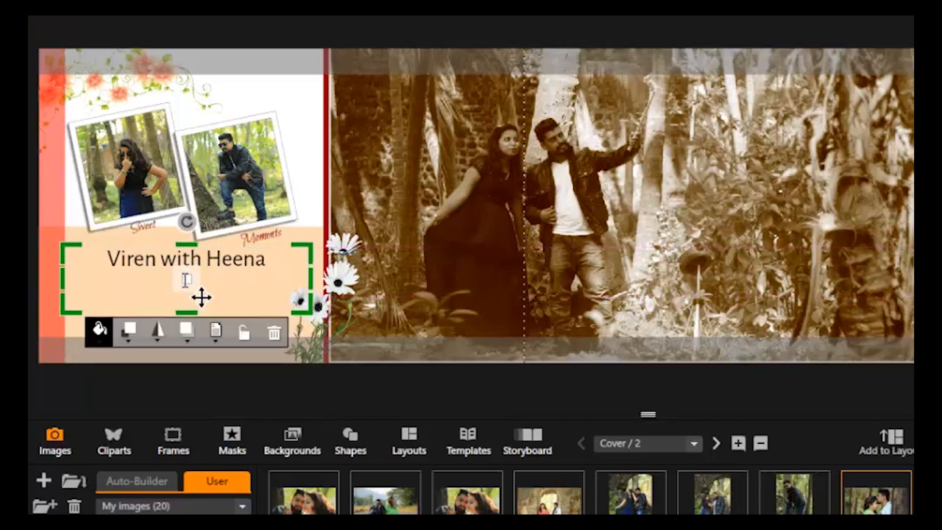
Change the colour of the couple's names text below the two tilted photos to dark green.
click(100, 331)
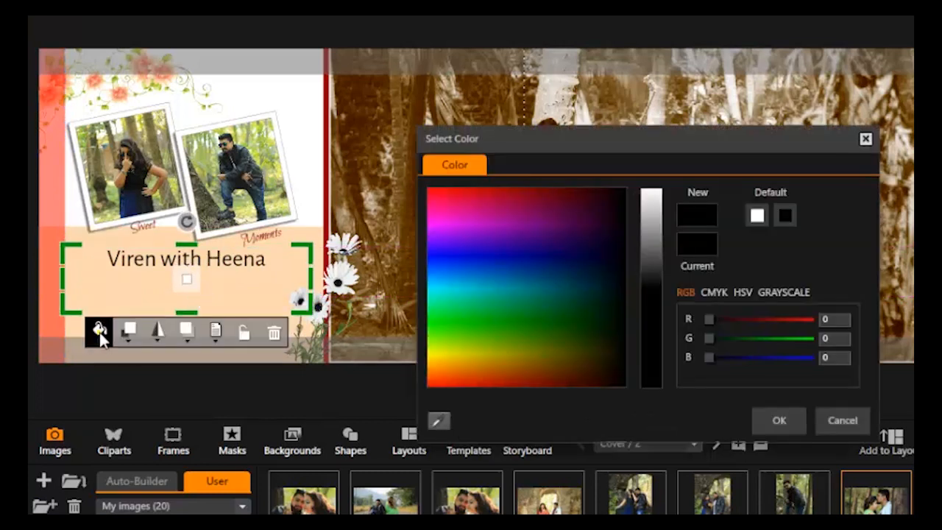
click(483, 356)
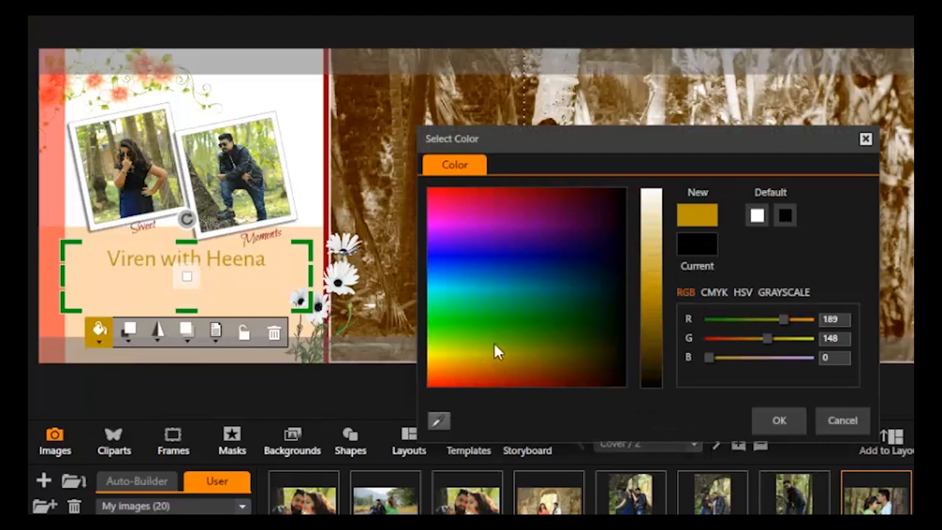
click(531, 315)
click(779, 421)
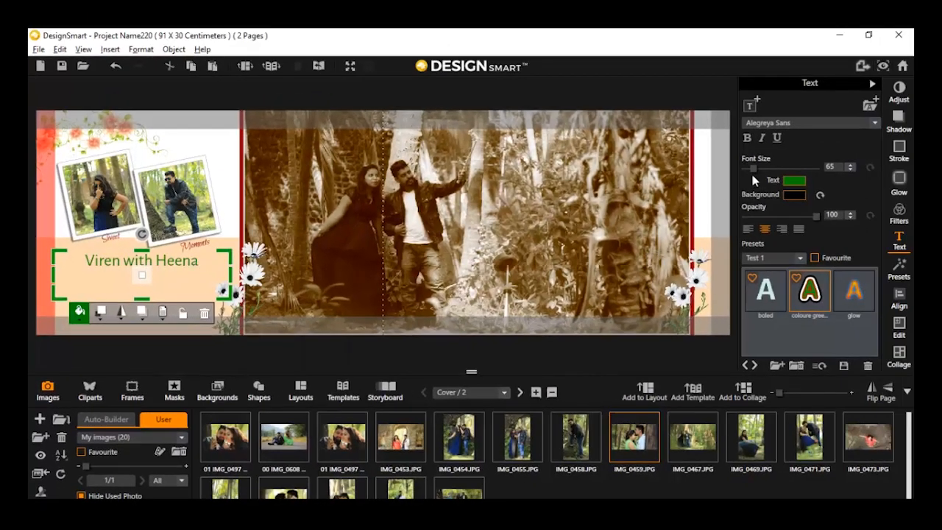
Apply the green outlined text preset from Test 1 to the couple's names and set the font size to 95.
drag(757, 174, 762, 174)
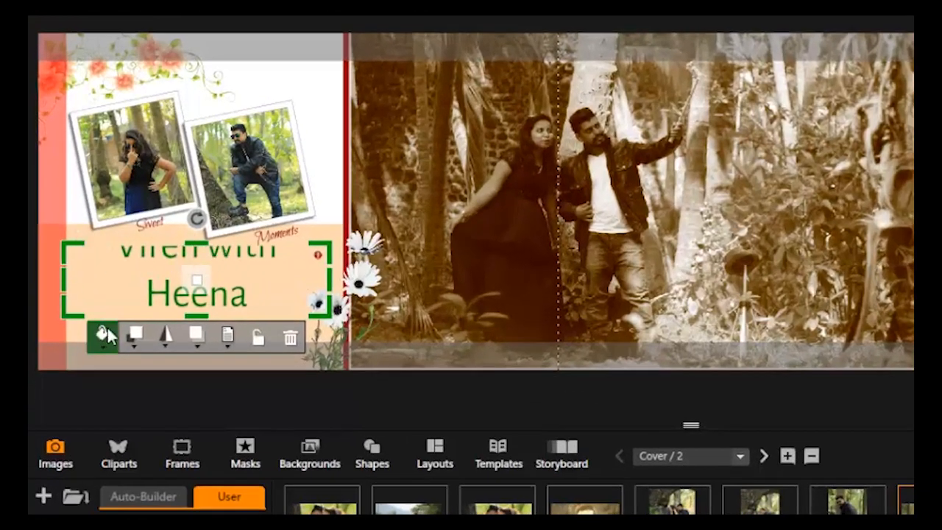
mouse_move(320, 258)
mouse_move(205, 243)
mouse_down()
mouse_move(209, 202)
mouse_move(216, 243)
mouse_up()
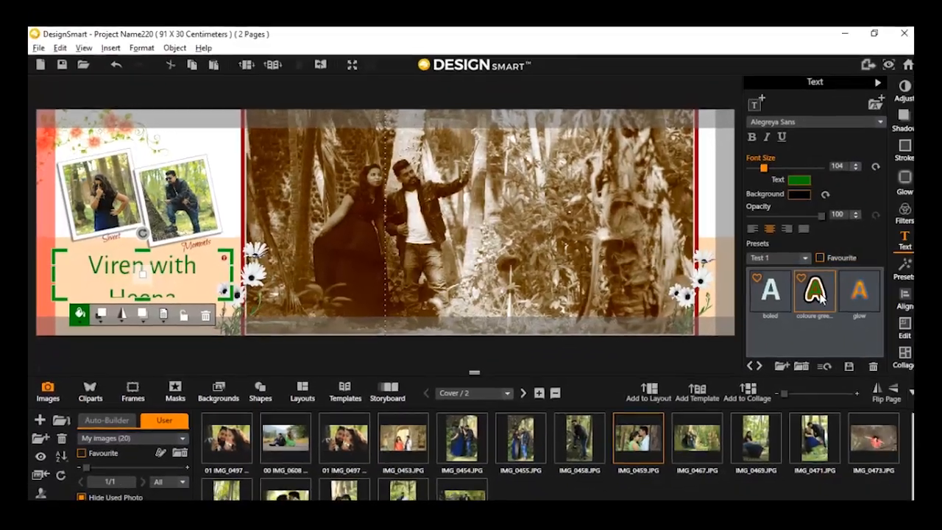
click(811, 292)
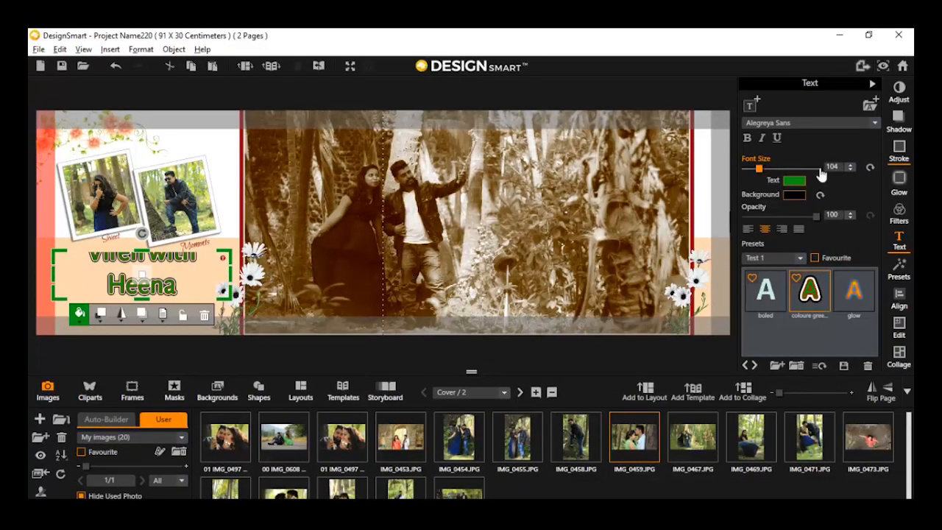
drag(765, 170, 760, 175)
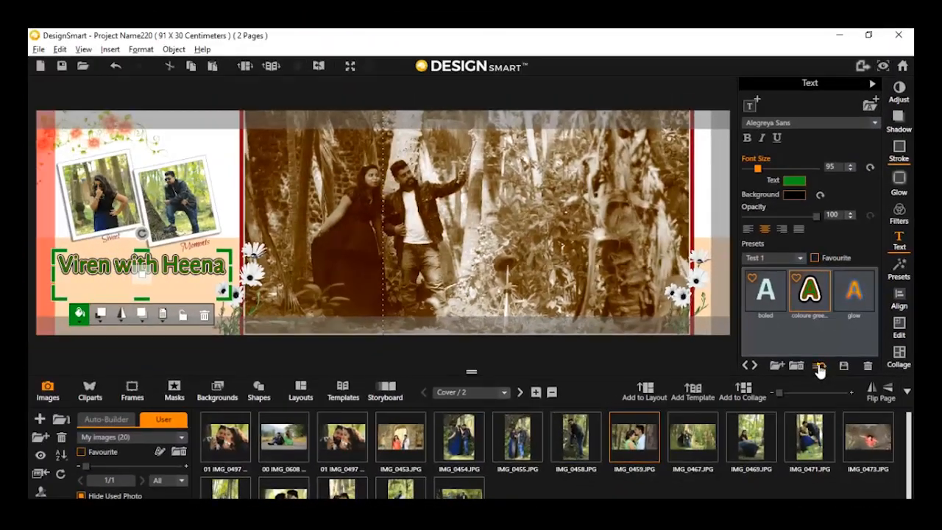
click(773, 418)
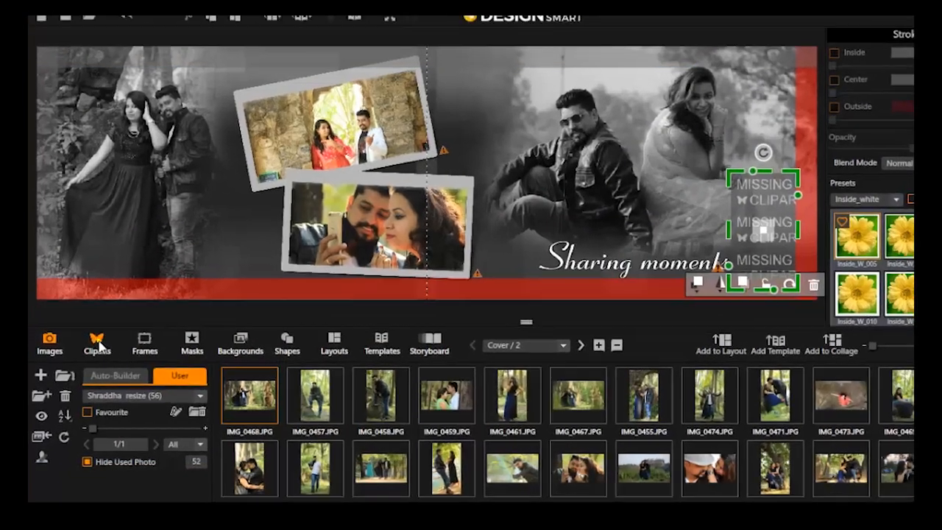
Delete the wide white frame BDR_AE_AK_006_original_02.png from the Aesthetic category of the frames library.
click(90, 358)
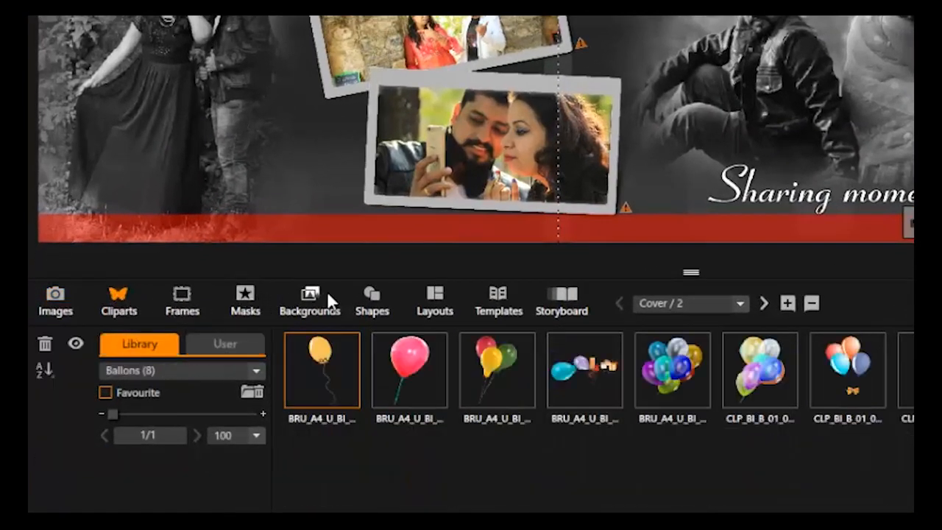
click(180, 306)
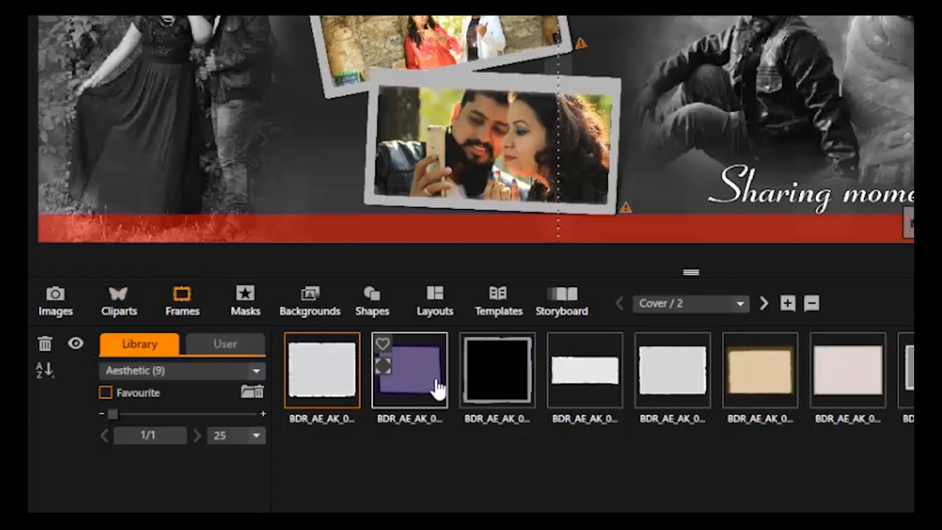
click(576, 384)
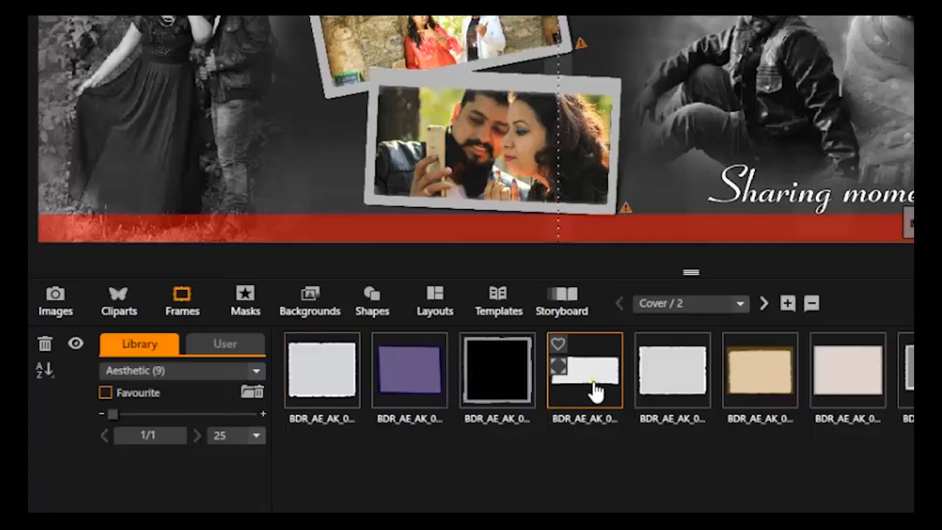
click(43, 344)
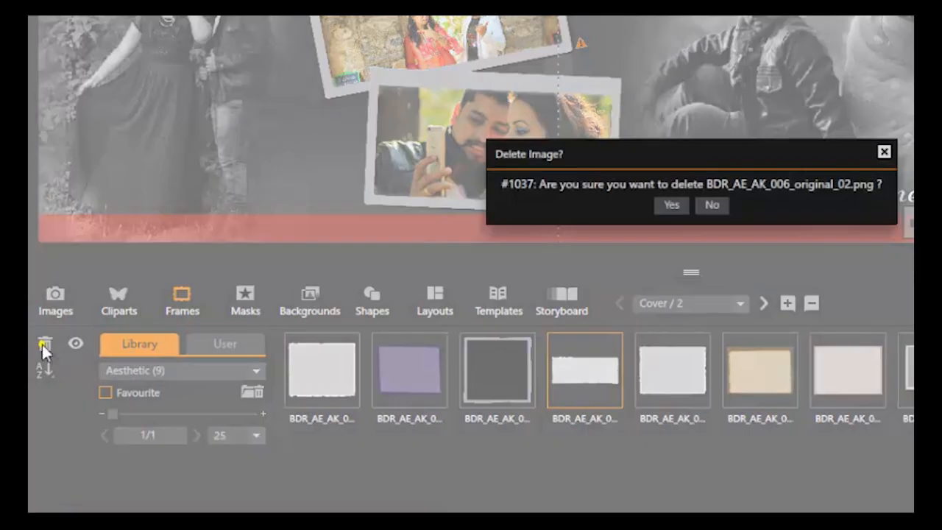
click(667, 205)
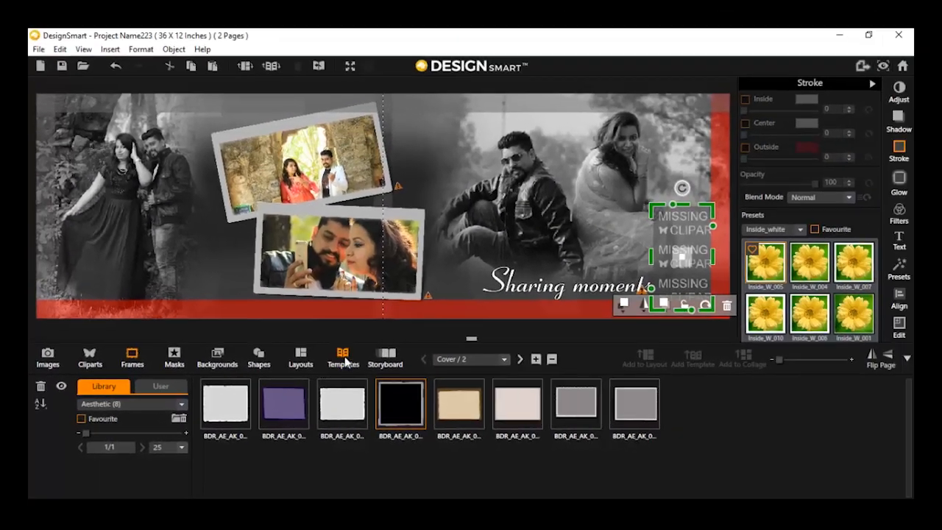
Show the Engagement templates for 4 photos and try to export the album project.
click(302, 358)
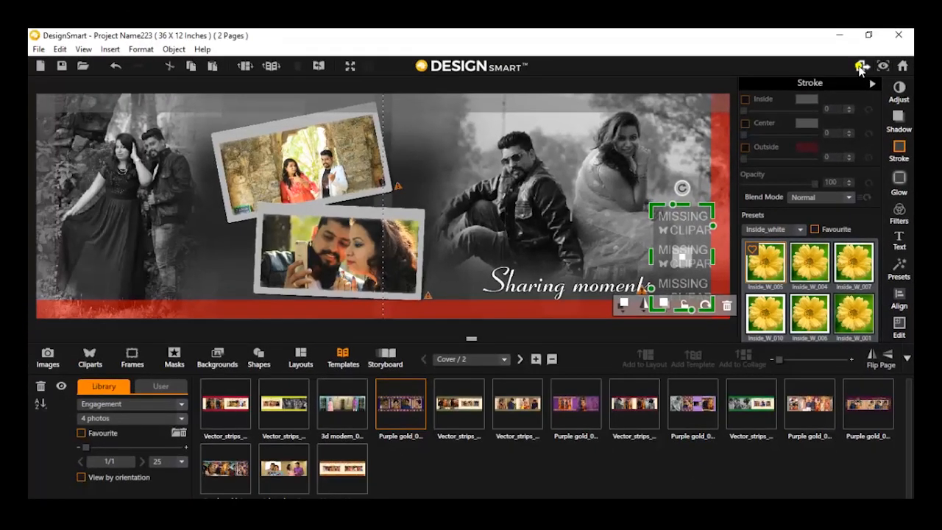
click(860, 66)
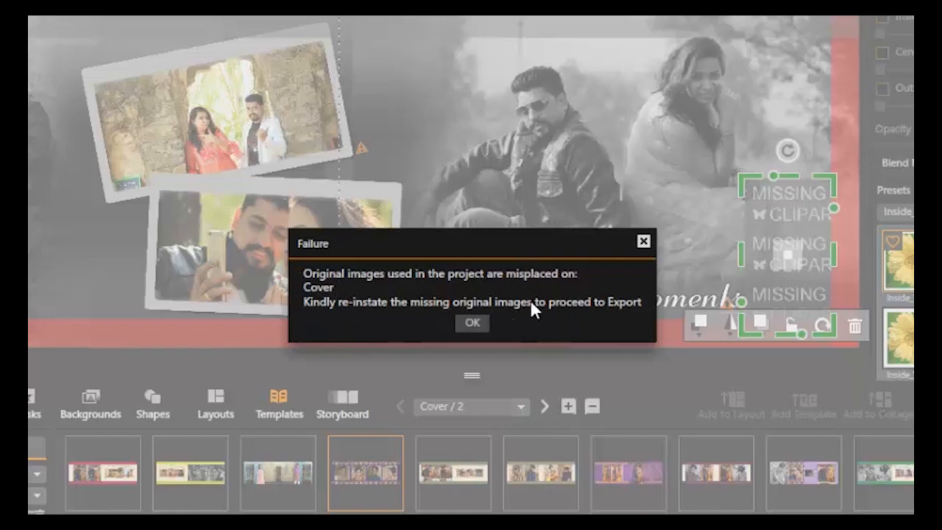
click(642, 242)
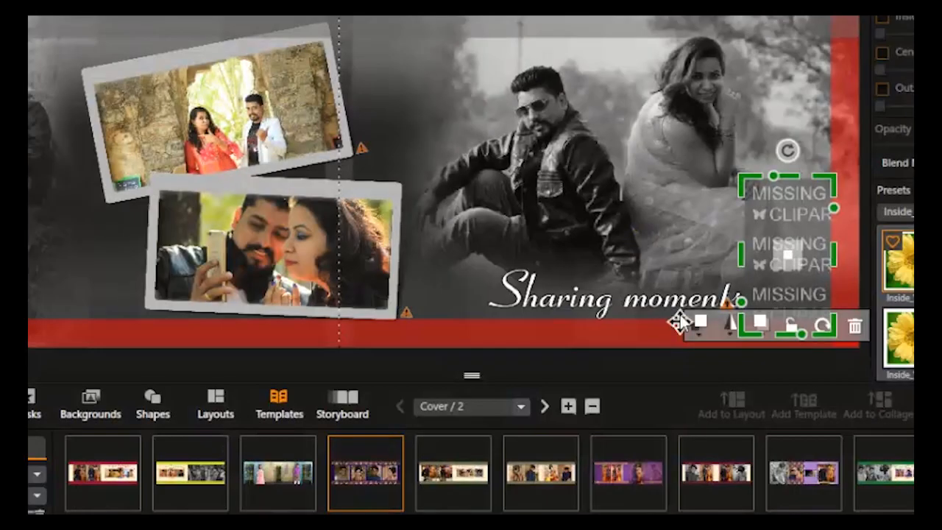